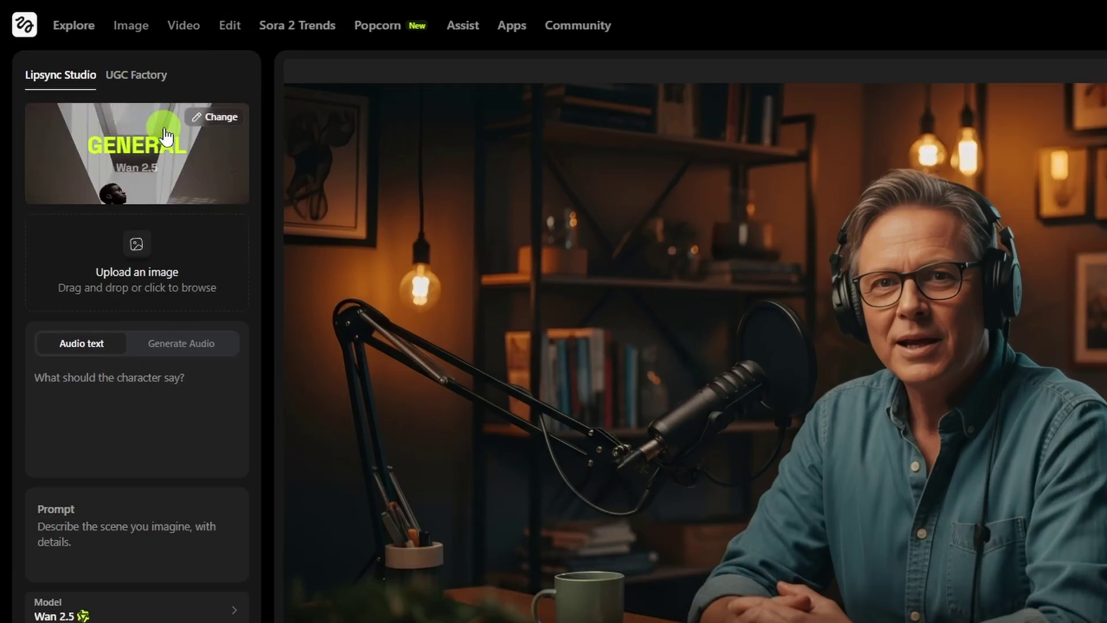
pyautogui.click(154, 169)
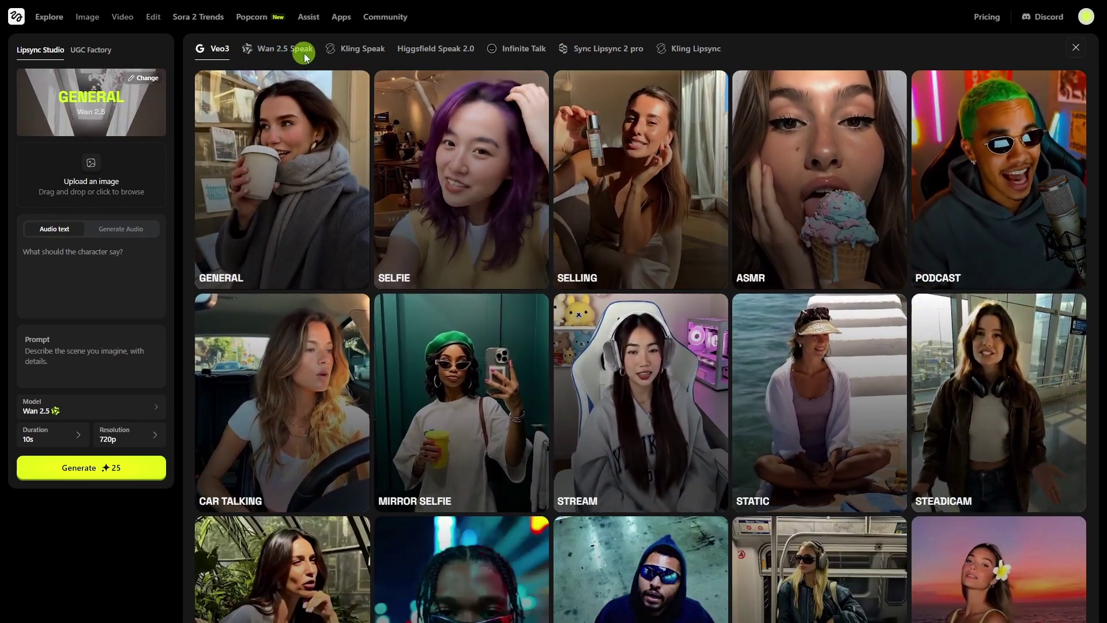
pyautogui.click(300, 53)
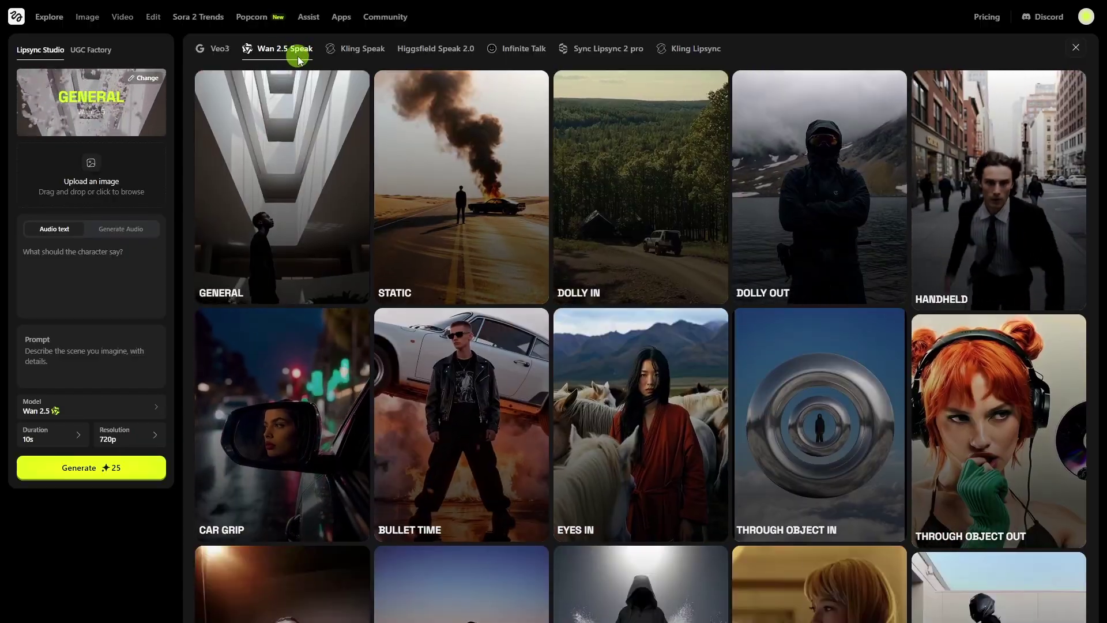
pyautogui.scroll(-5, 577, 196)
pyautogui.scroll(5, 627, 213)
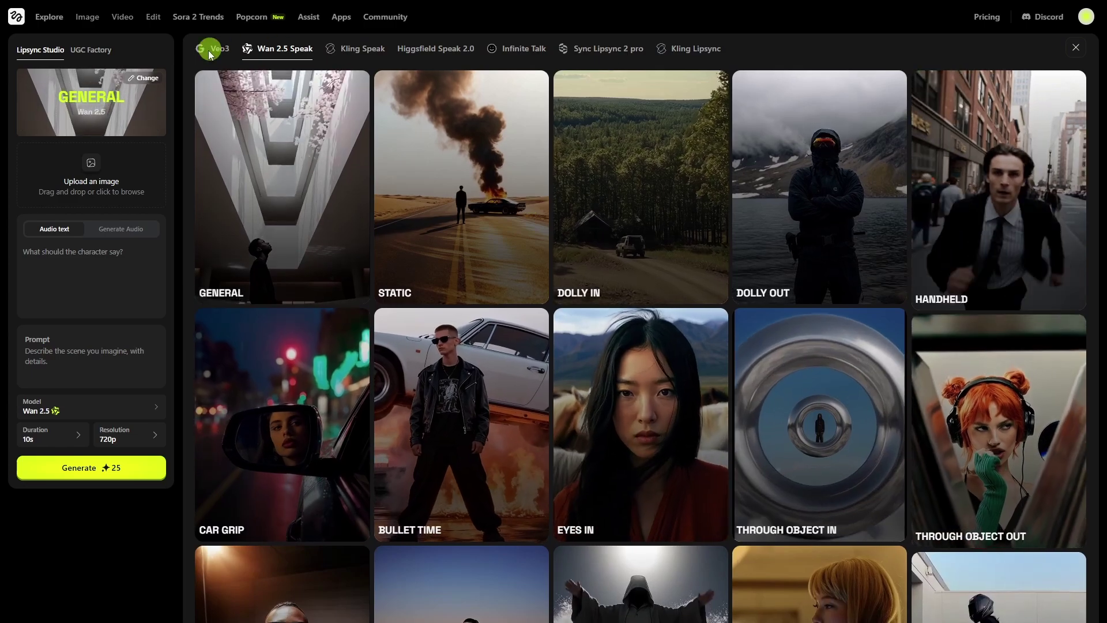
pyautogui.click(210, 50)
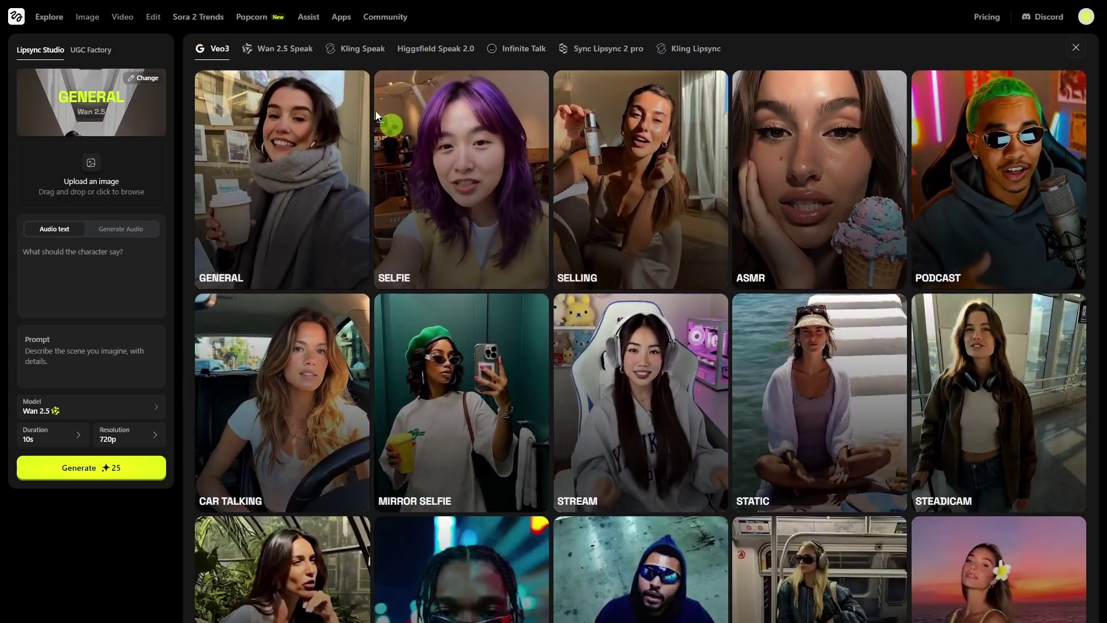
pyautogui.click(360, 49)
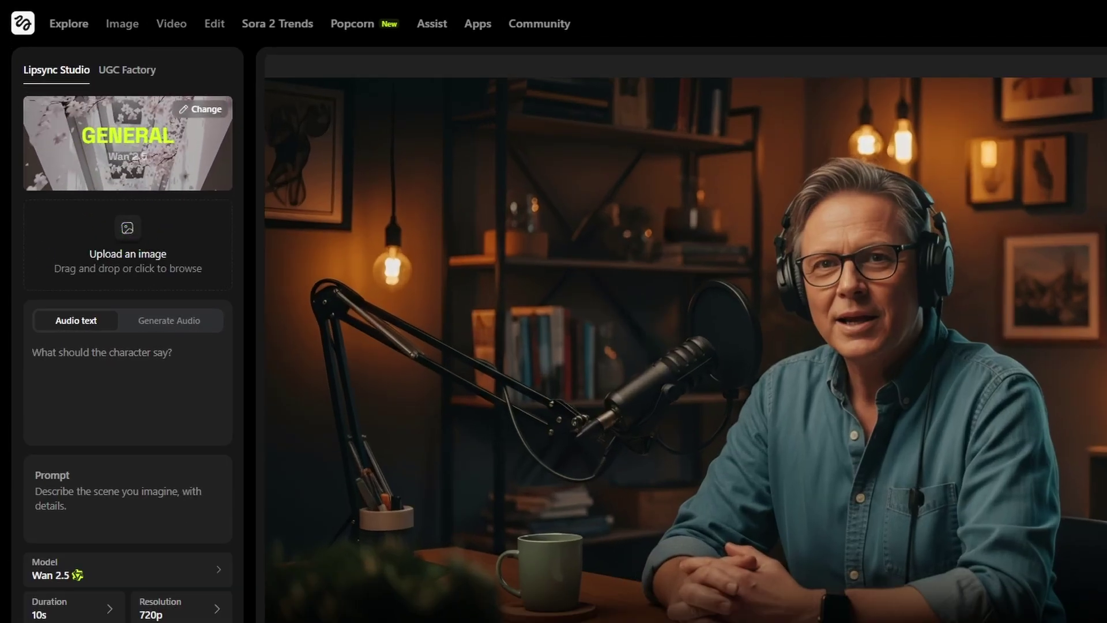
# Upload the reporter photo as the character image and bring up the voice library for generated audio
pyautogui.moveTo(0, 323); pyautogui.dragTo(137, 280)
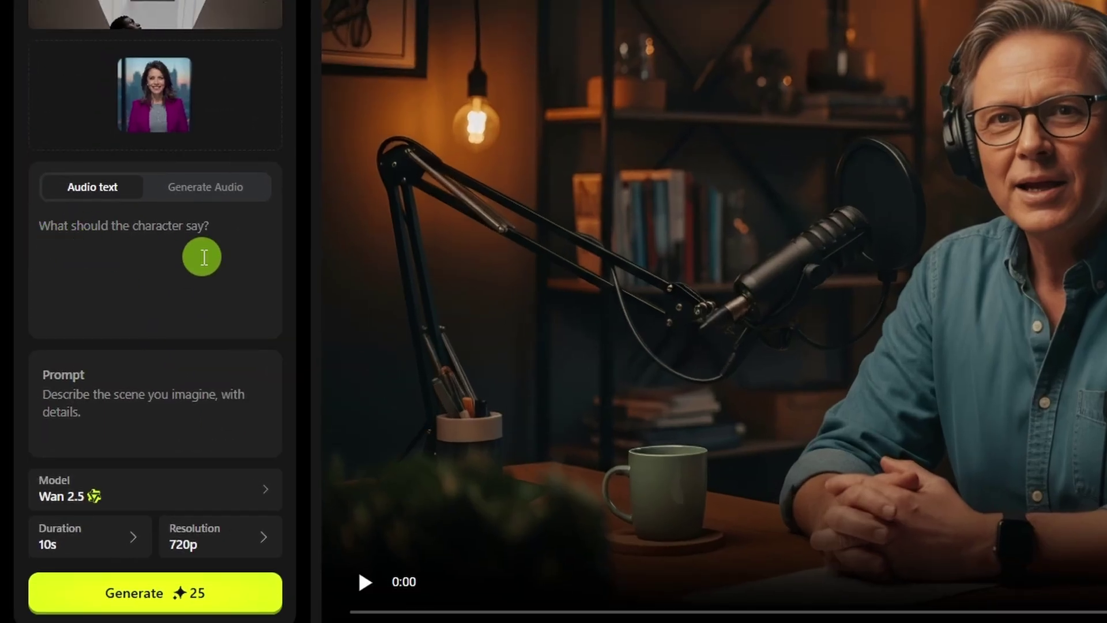
pyautogui.click(253, 187)
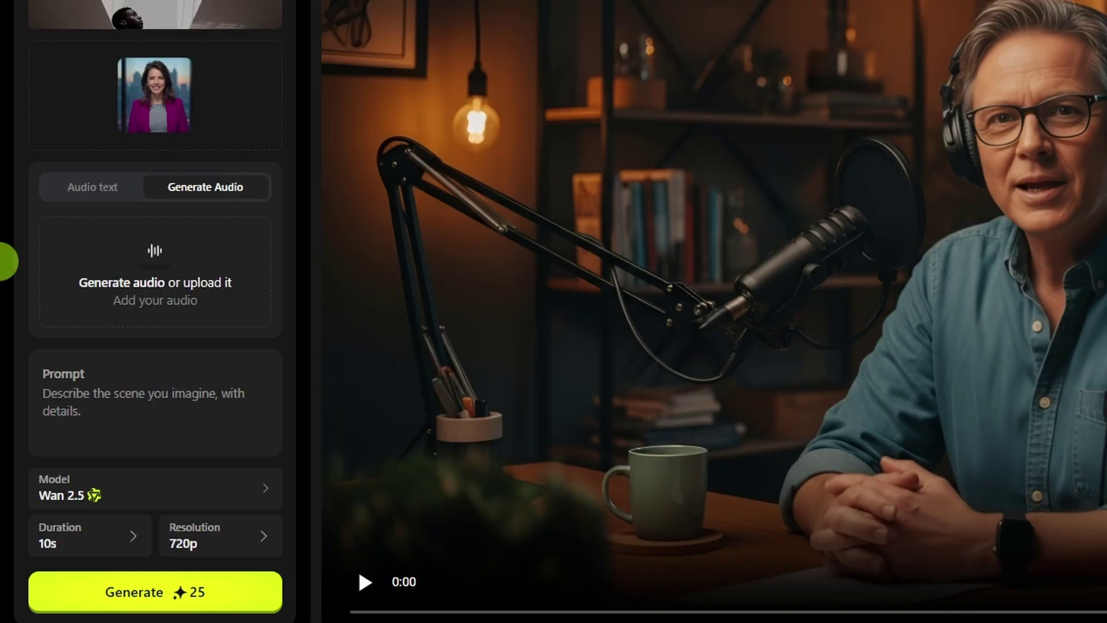
pyautogui.click(210, 269)
pyautogui.click(131, 78)
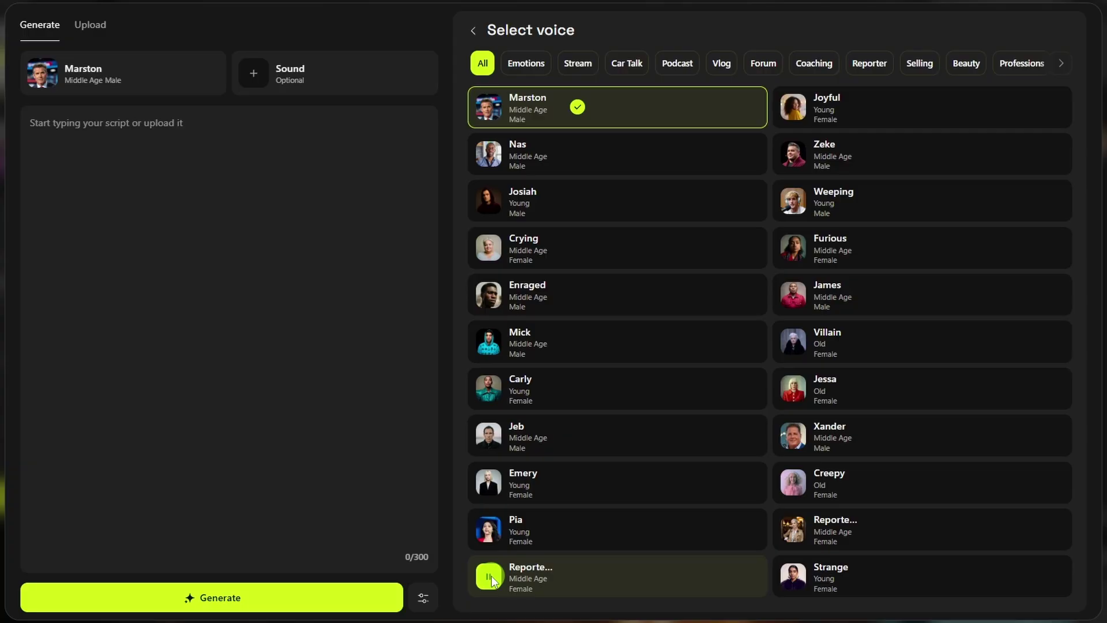
# Generate a 3-second Emery voice clip from the pasted demonstration sentence and play it back
pyautogui.click(575, 483)
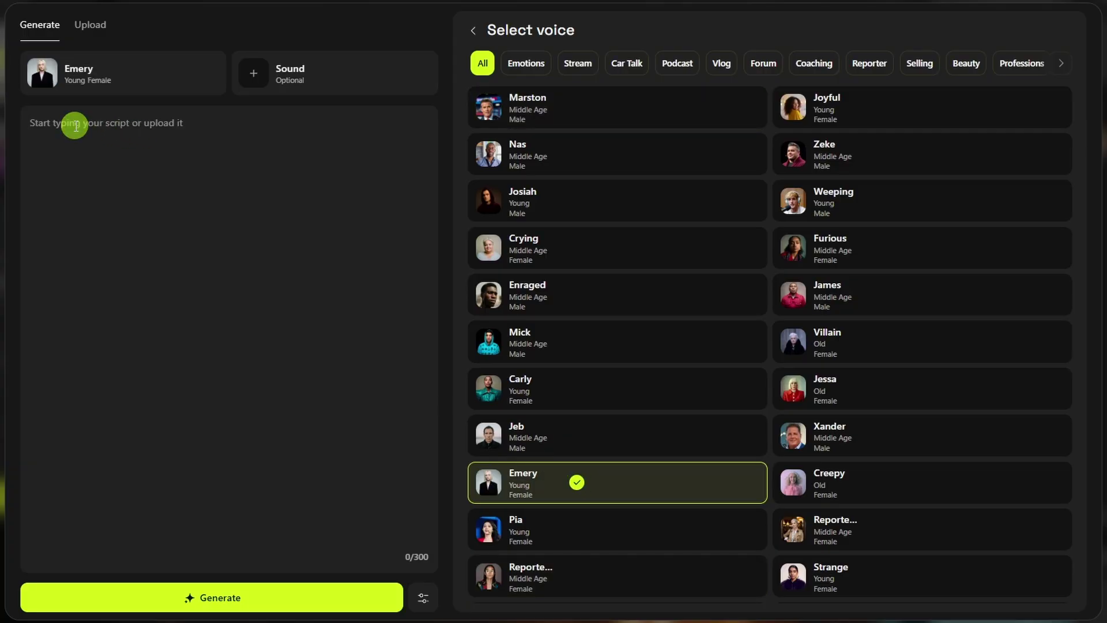
pyautogui.click(76, 126)
pyautogui.write('This is going to get deleted, just using it as a demonstration.')
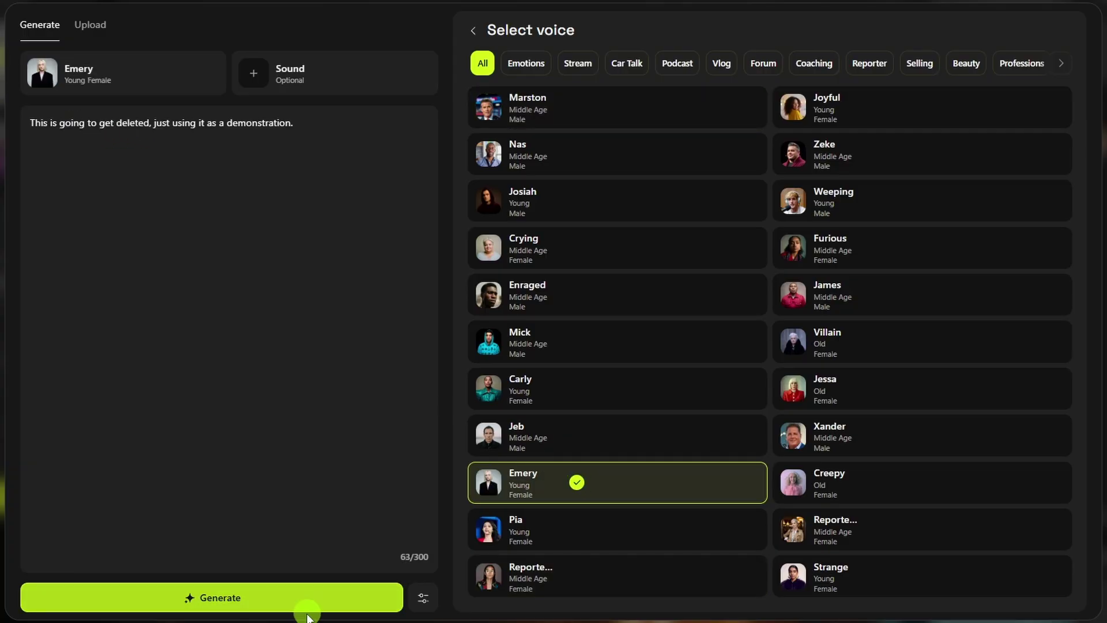
pyautogui.click(424, 604)
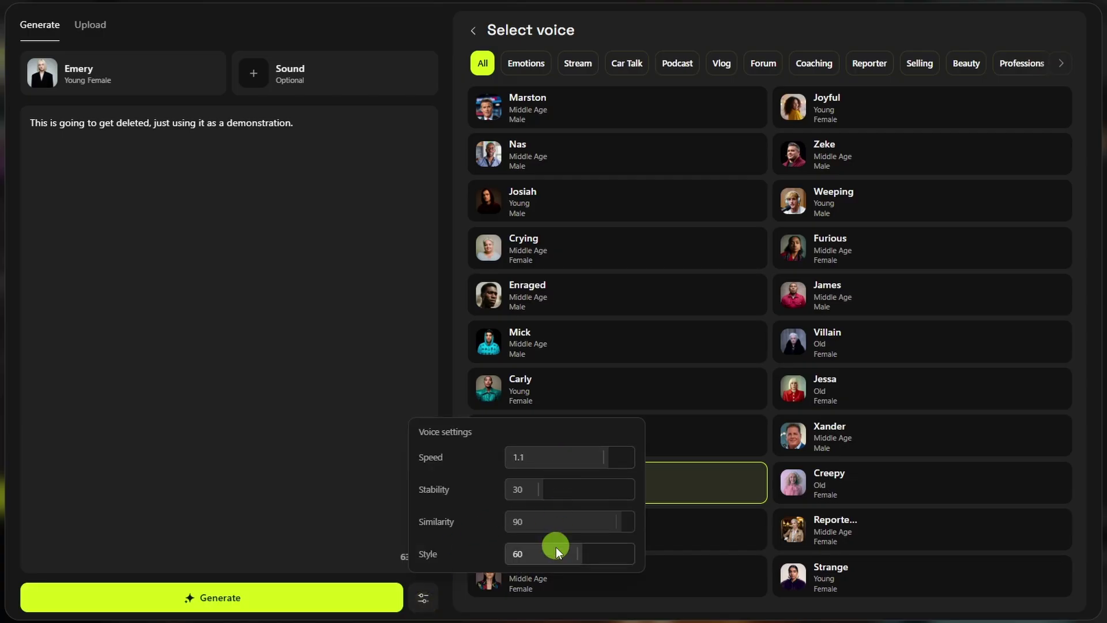
pyautogui.click(300, 481)
pyautogui.click(212, 599)
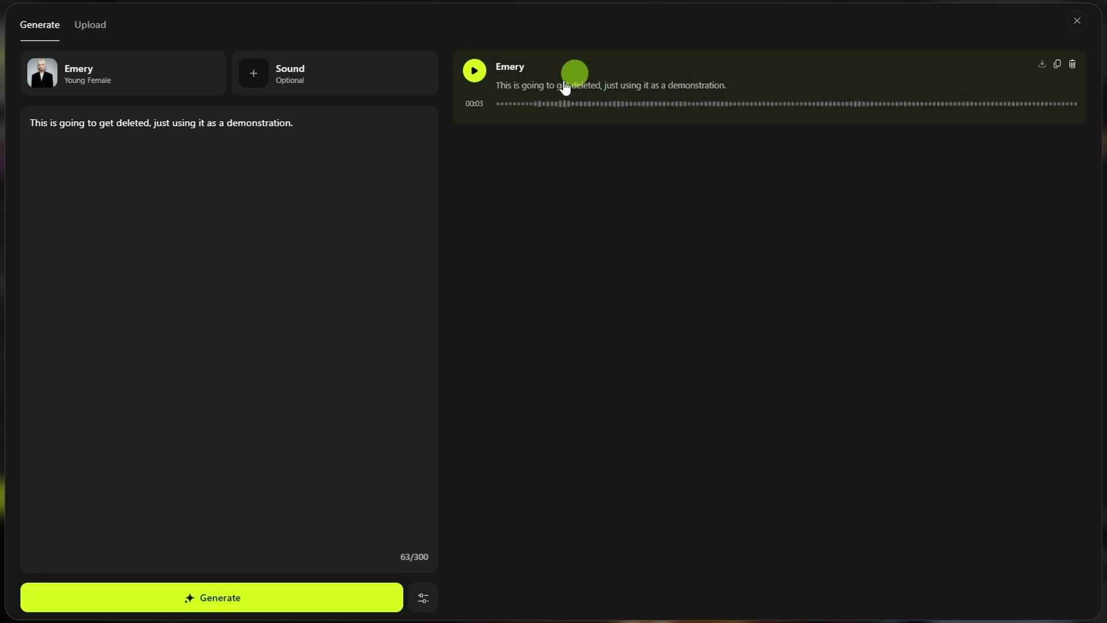
pyautogui.click(475, 72)
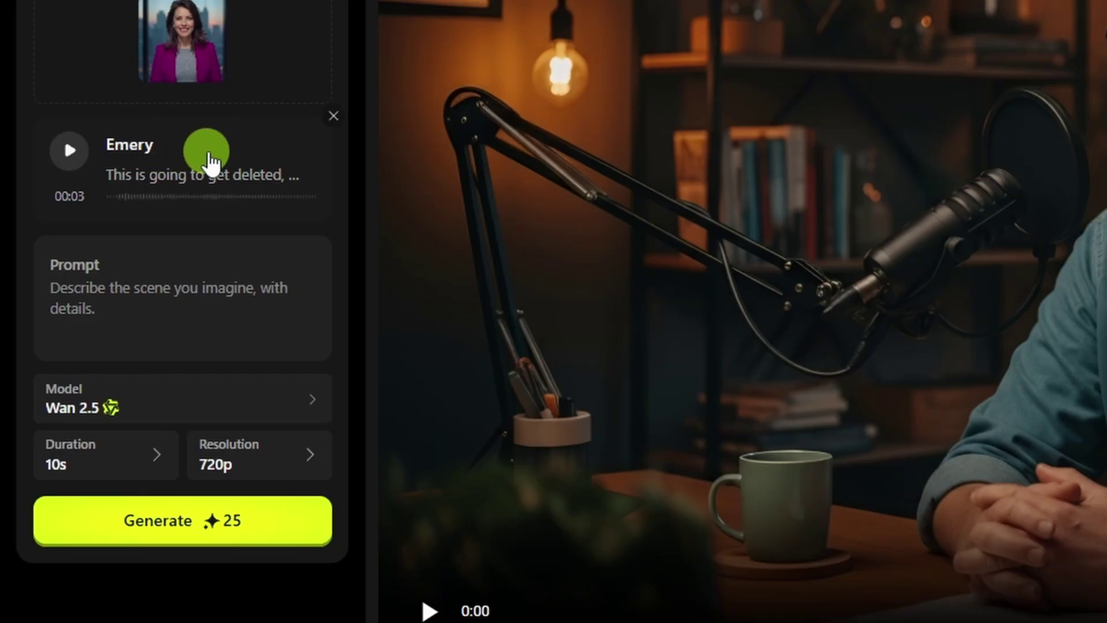
# Remove the Emery clip and upload the 6-second power-outage audio file as the speech
pyautogui.click(334, 116)
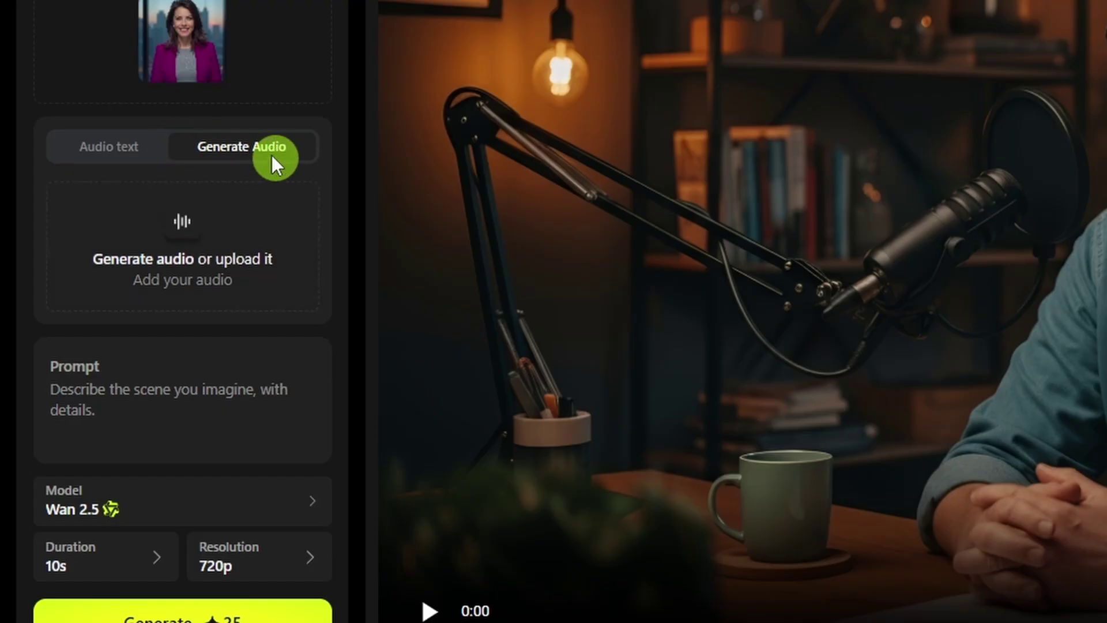
pyautogui.click(195, 234)
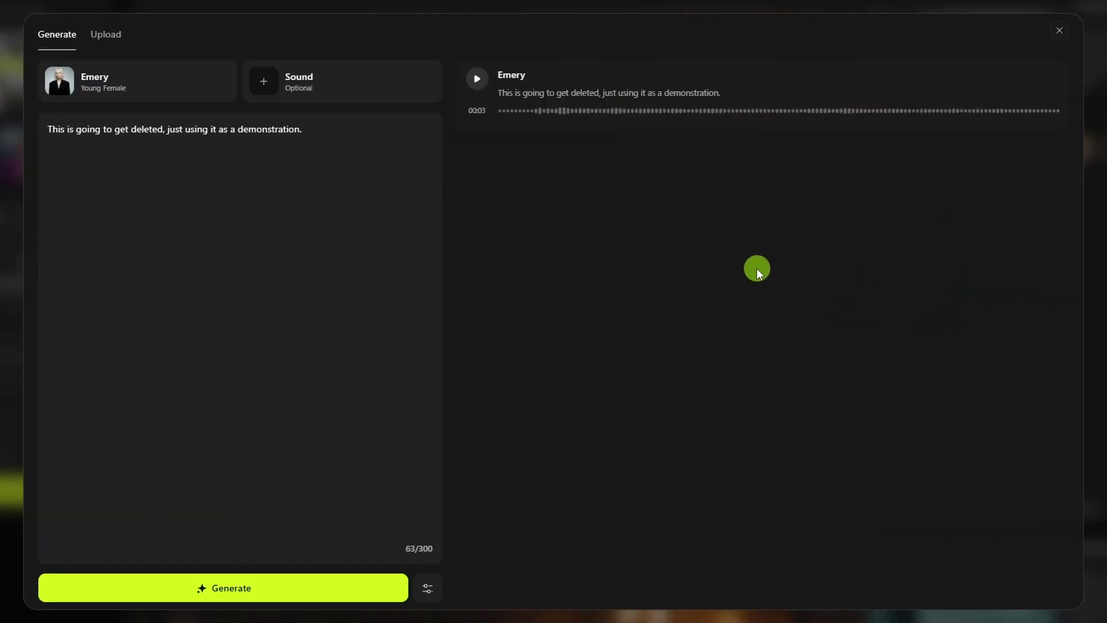
pyautogui.moveTo(704, 87)
pyautogui.click(1060, 30)
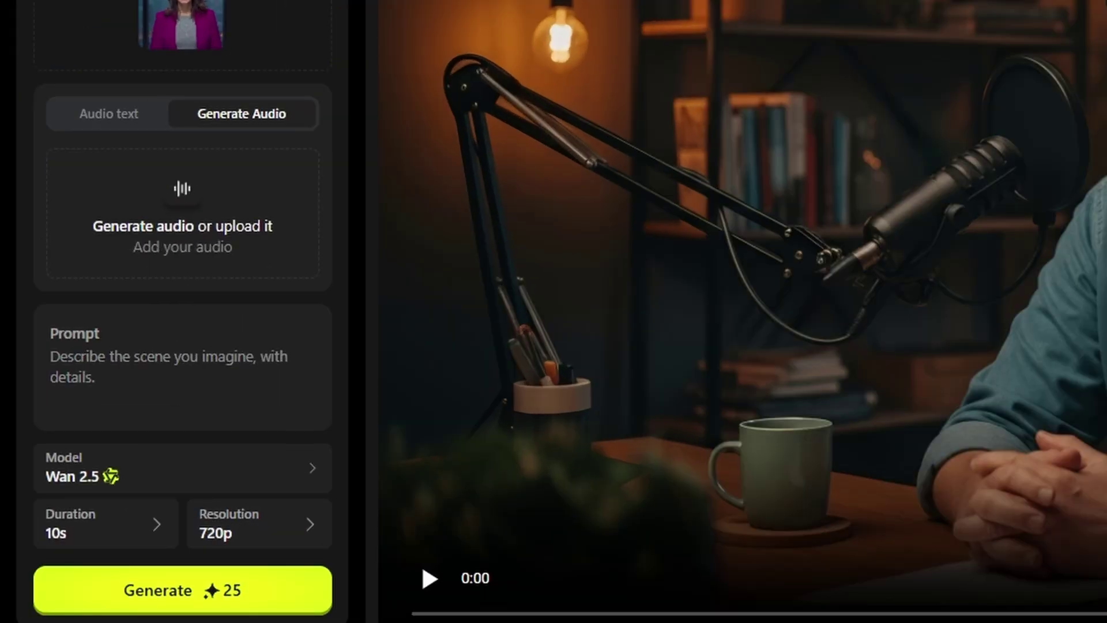
pyautogui.moveTo(6, 230); pyautogui.dragTo(219, 242)
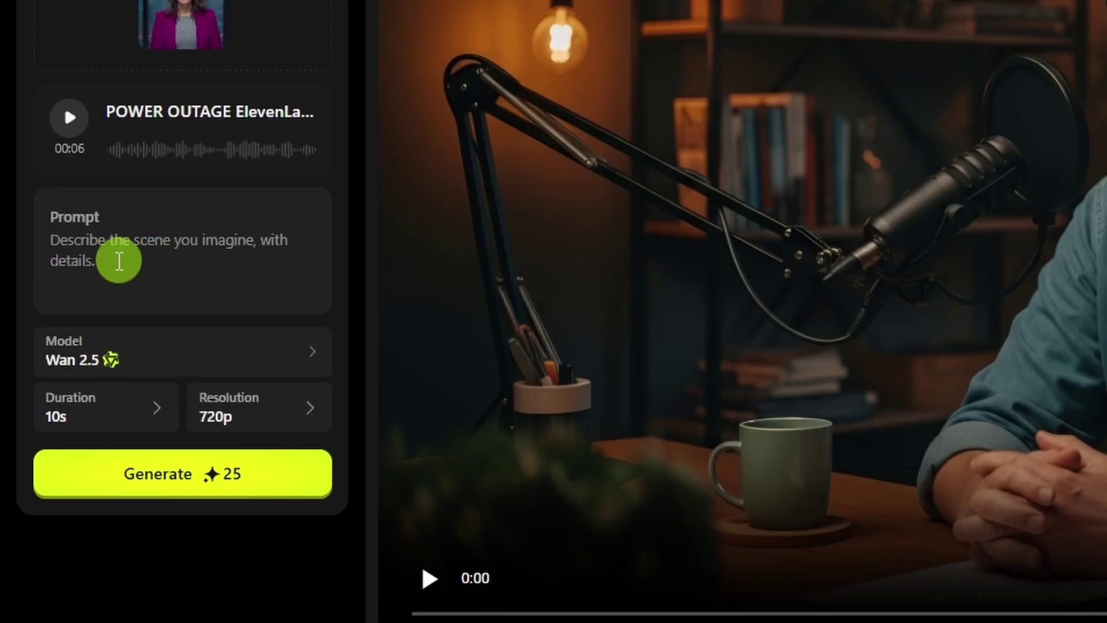
# Paste 'The reporter speaks directly into the camera' as the prompt and show the speak models
pyautogui.click(141, 280)
pyautogui.write('The reporter speaks directly into the camera')
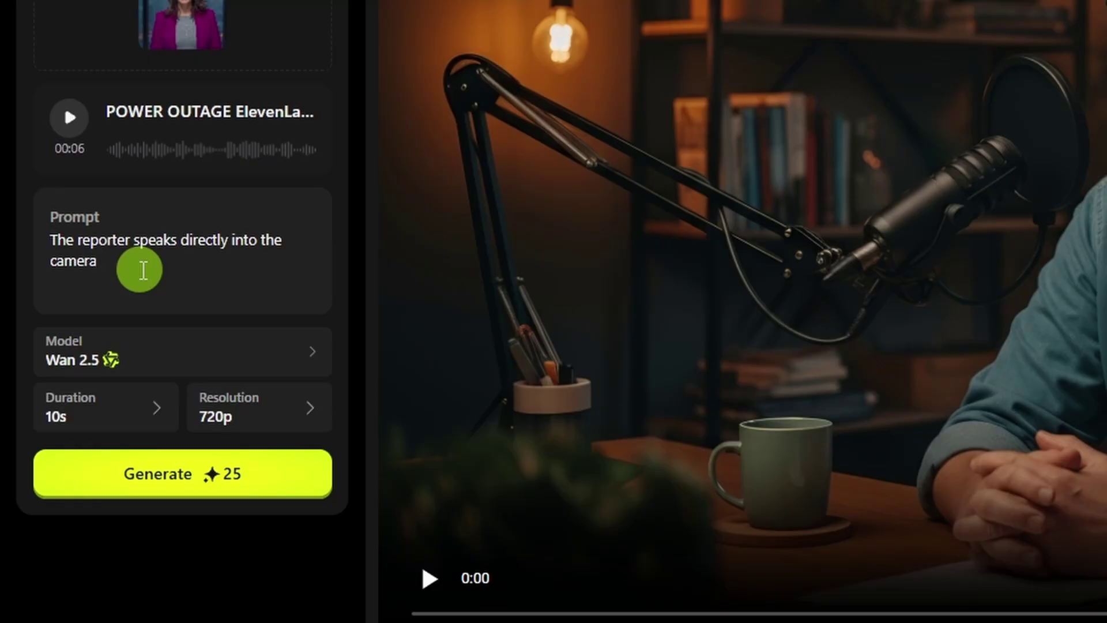
pyautogui.click(274, 354)
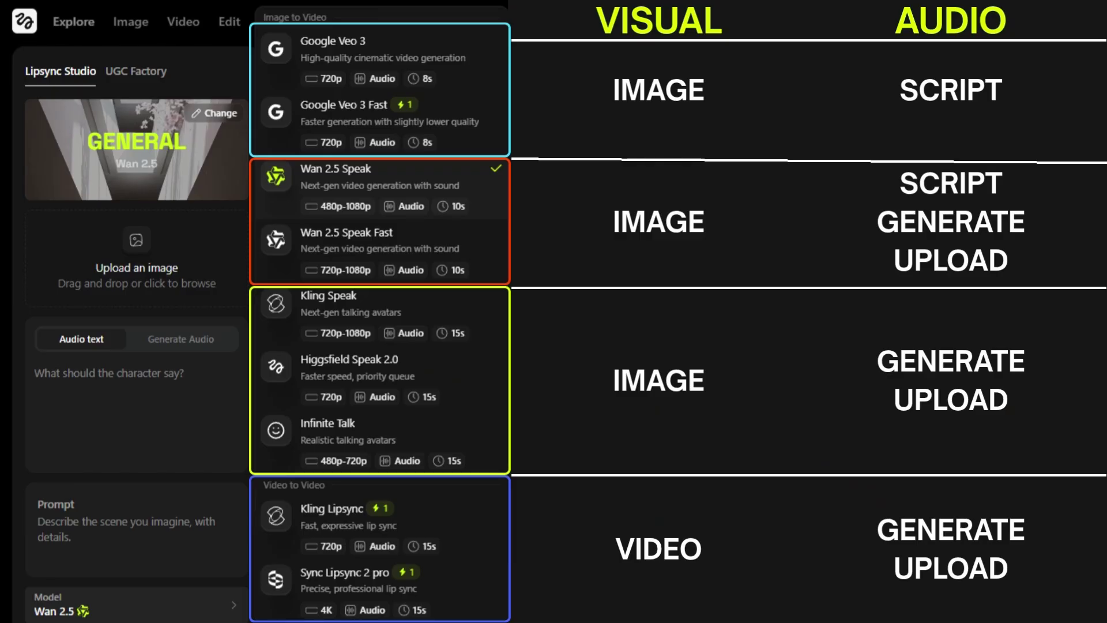
# Set the speech input to Generate Audio and switch the audio dialog to its Upload tab
pyautogui.click(261, 279)
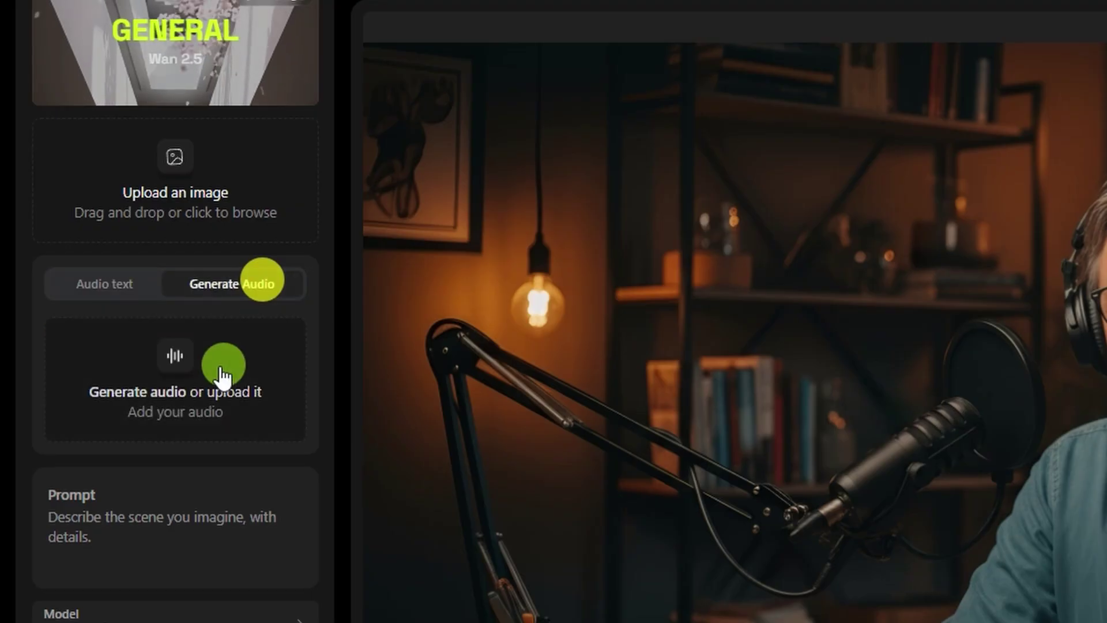
pyautogui.click(185, 363)
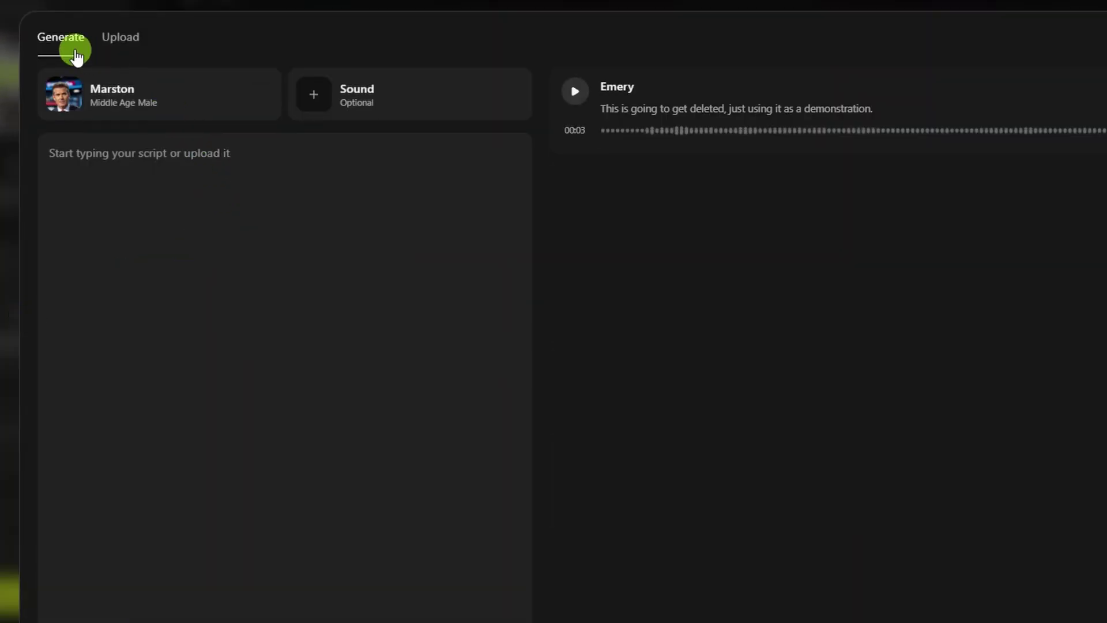
pyautogui.click(138, 51)
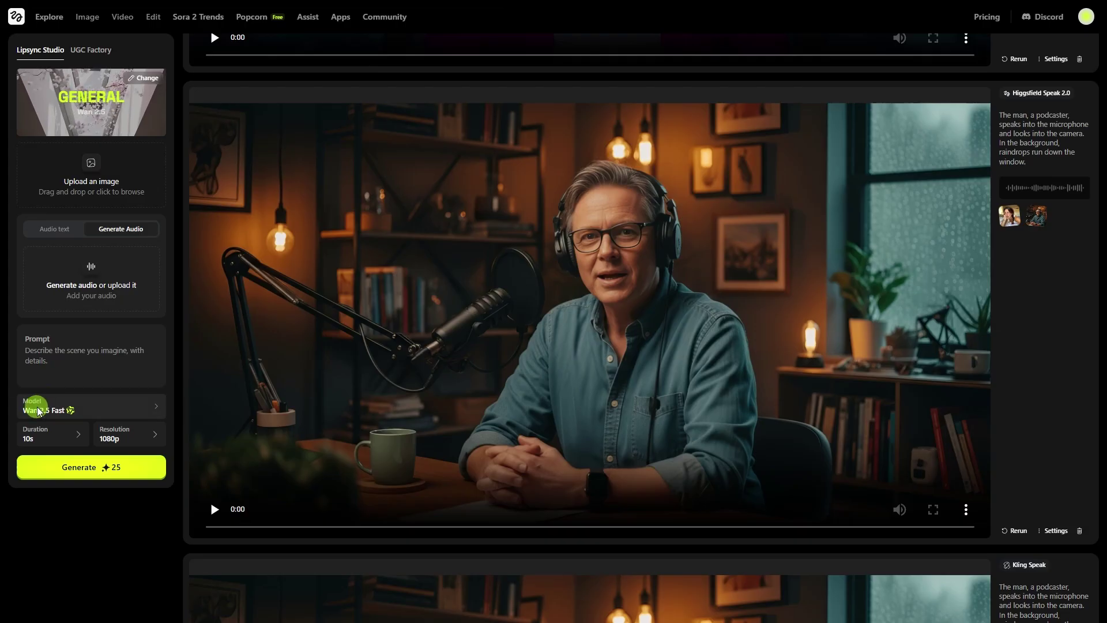
# Try Kling Speak, review its voice and upload audio options, then choose Kling Lipsync
pyautogui.click(40, 405)
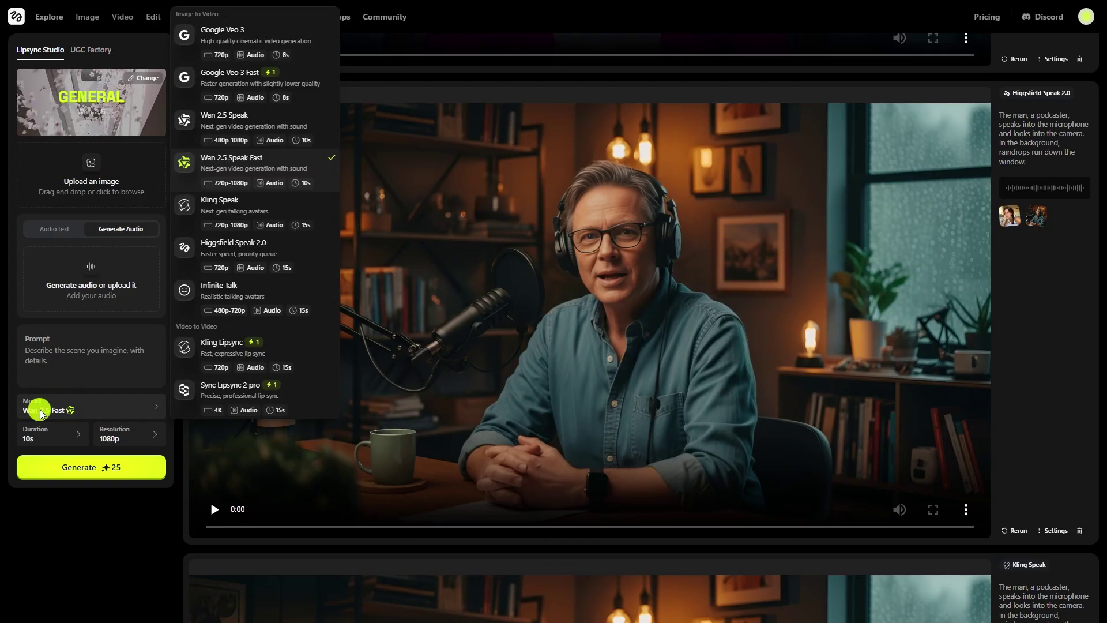
pyautogui.click(270, 209)
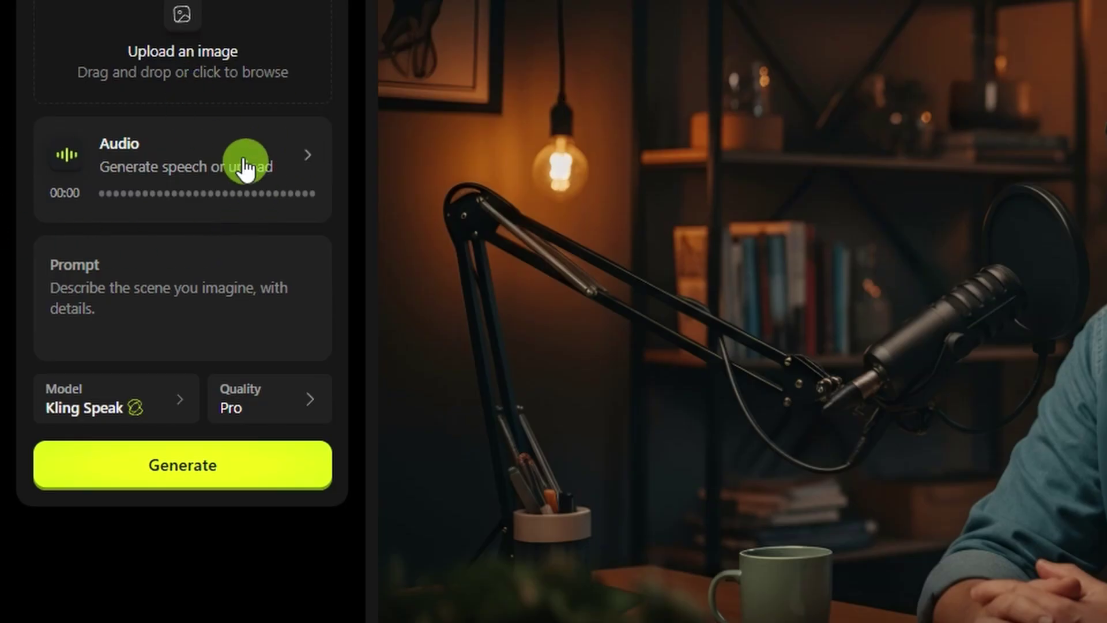
pyautogui.click(273, 173)
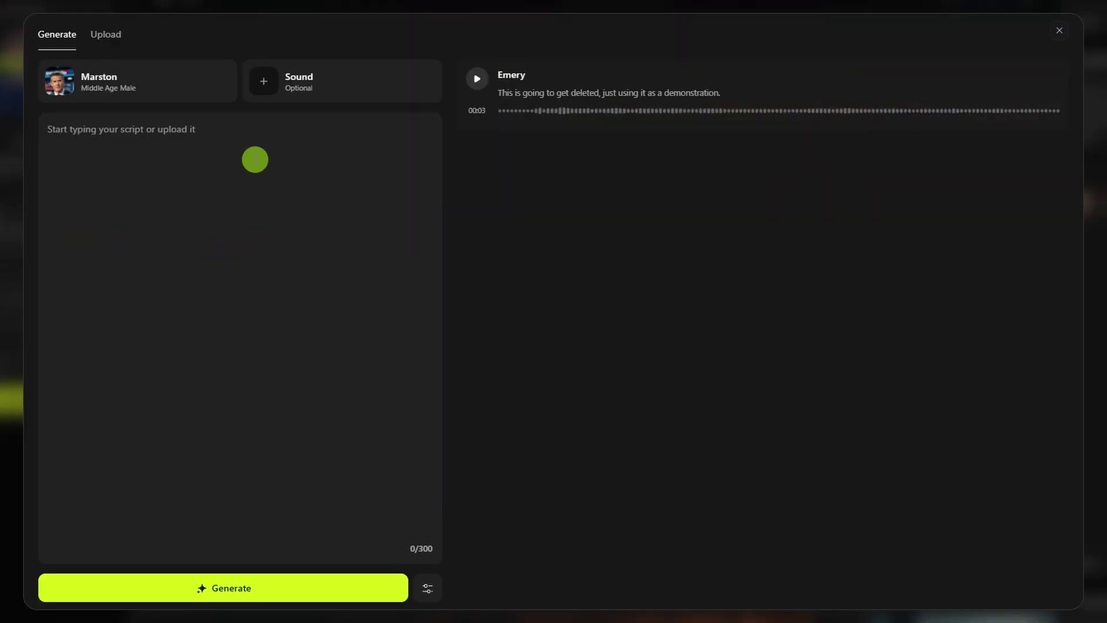
pyautogui.click(142, 73)
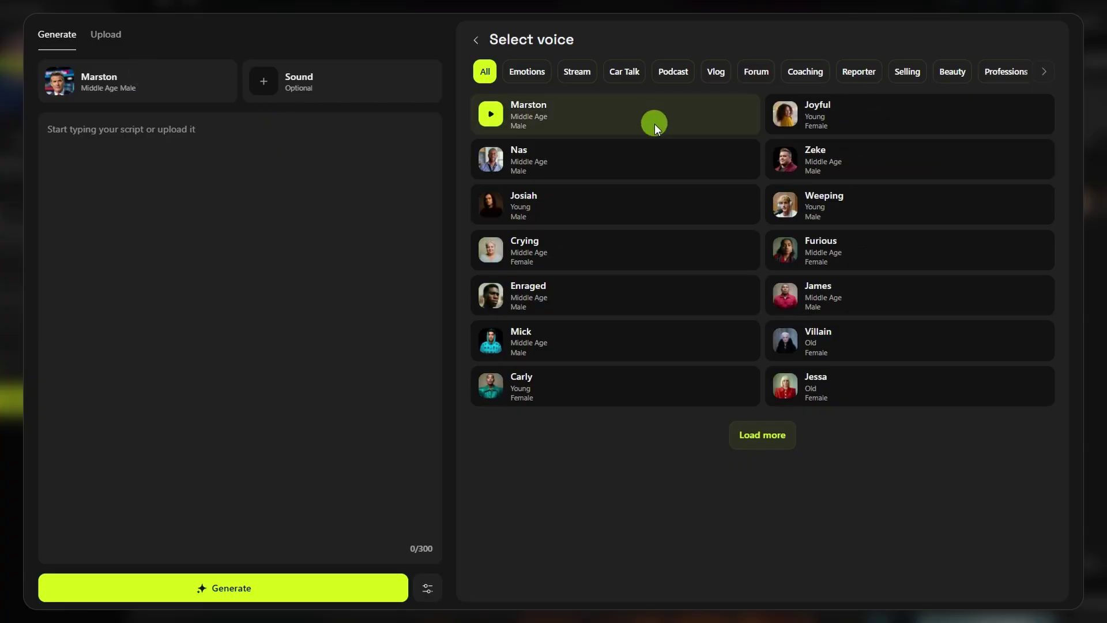
pyautogui.click(106, 35)
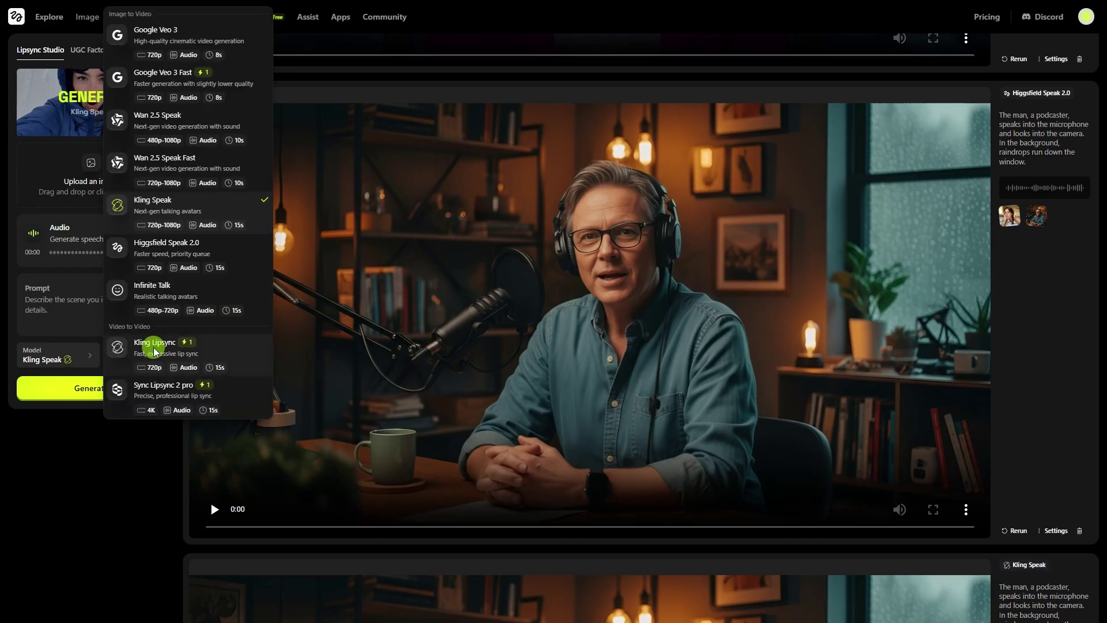
pyautogui.click(154, 347)
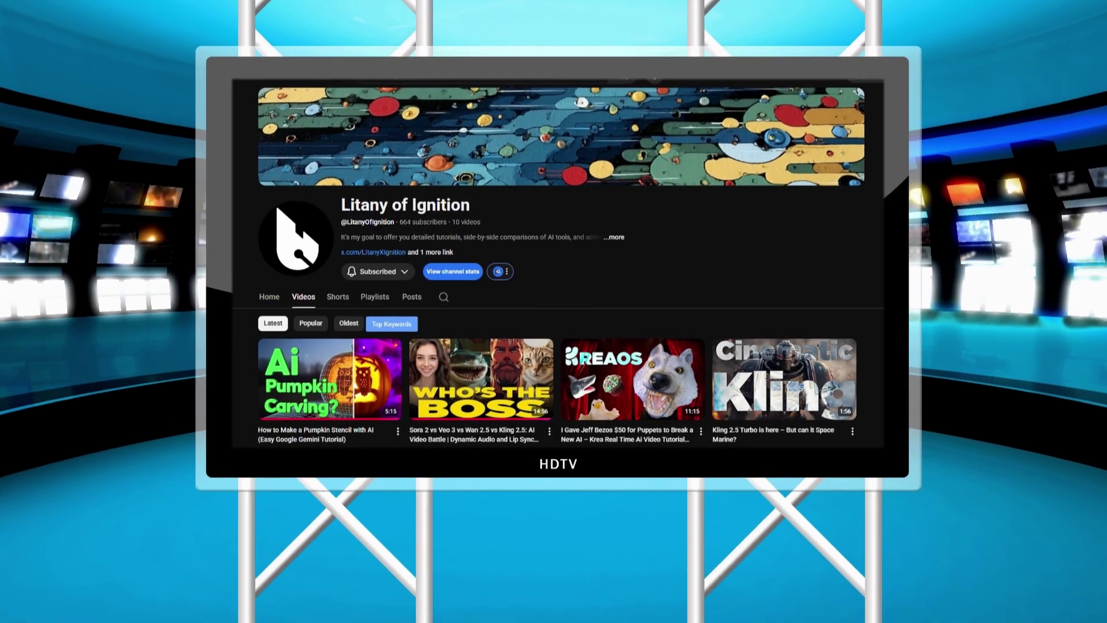
# Play the channel's 'Who's the Boss' AI video battle comparing Sora 2, Veo 3, Wan 2.5, Kling 2.5
pyautogui.click(481, 379)
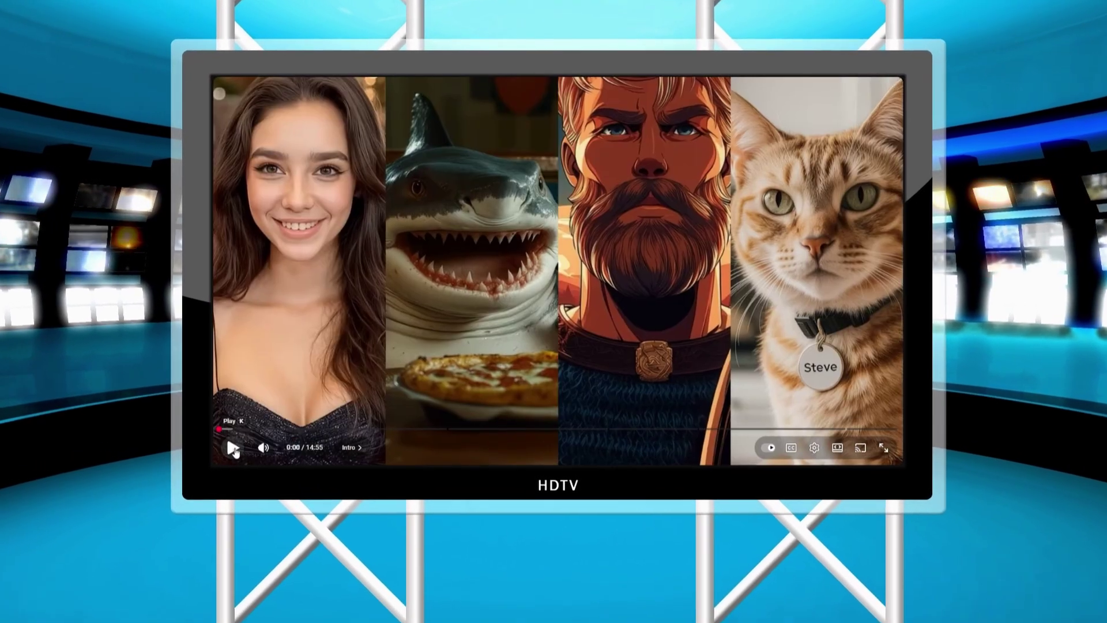
pyautogui.click(233, 448)
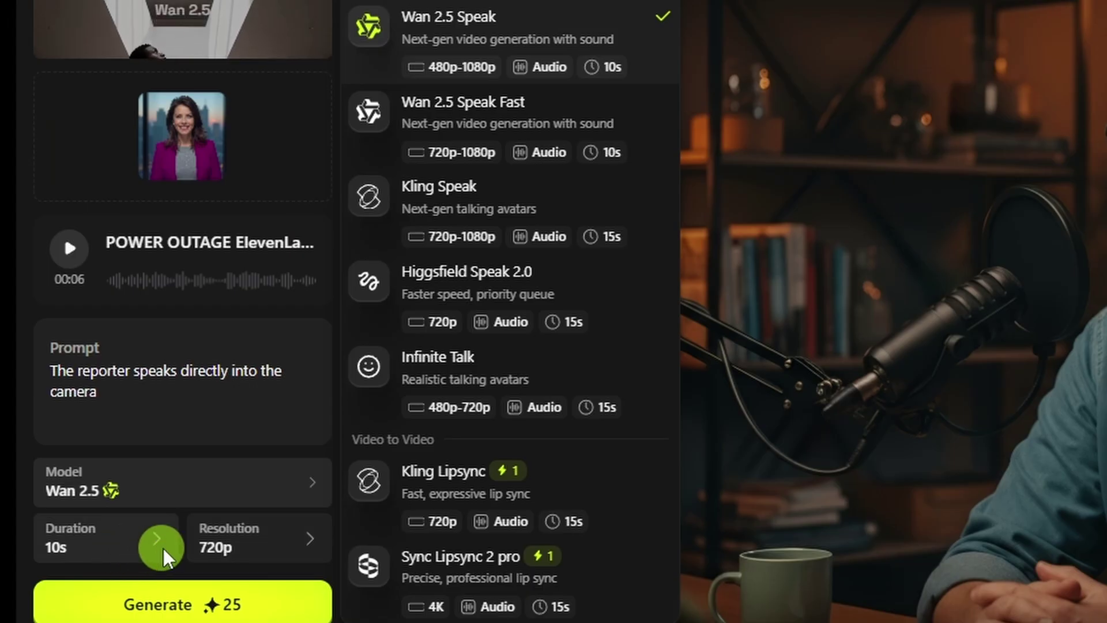
# Keep the Wan 2.5 Speak duration at 10s and compare 720p and 1080p resolutions
pyautogui.click(141, 547)
pyautogui.click(156, 538)
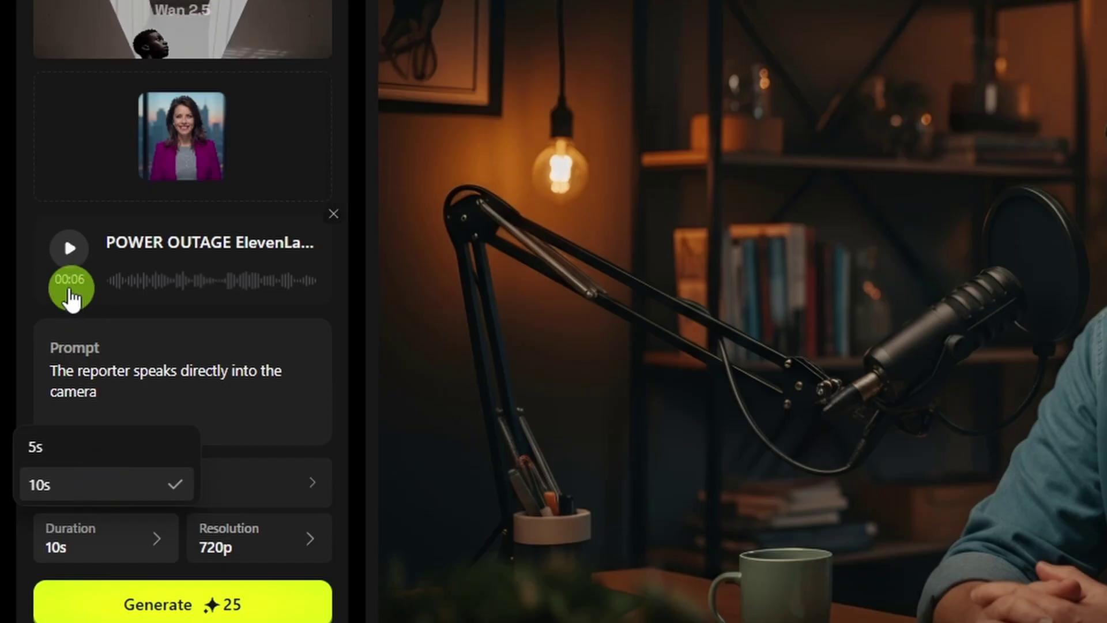
pyautogui.click(96, 484)
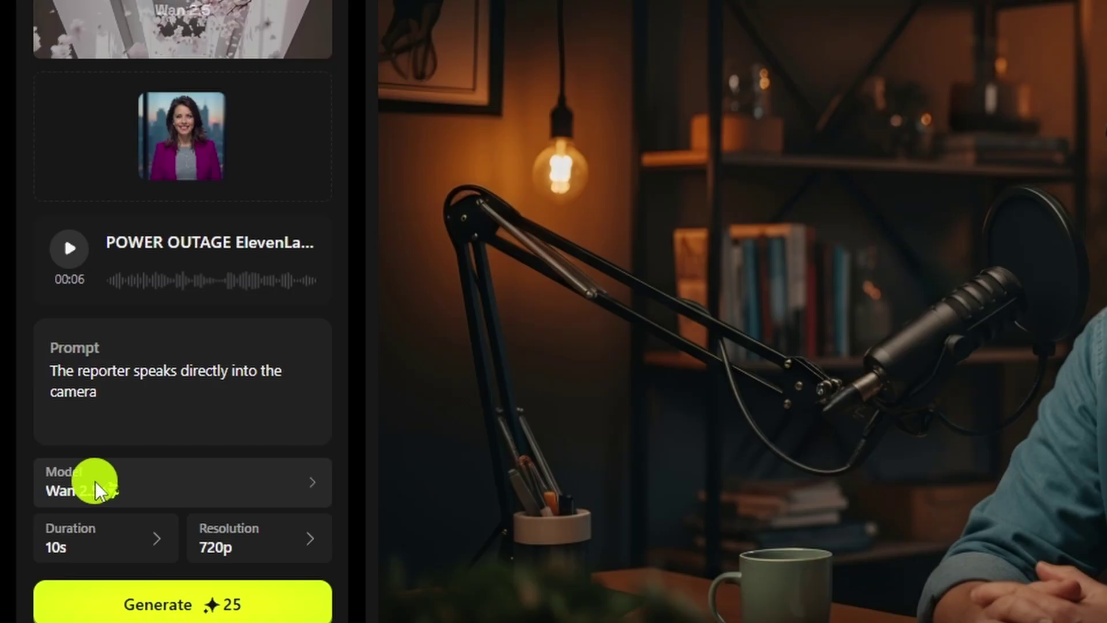
pyautogui.click(292, 539)
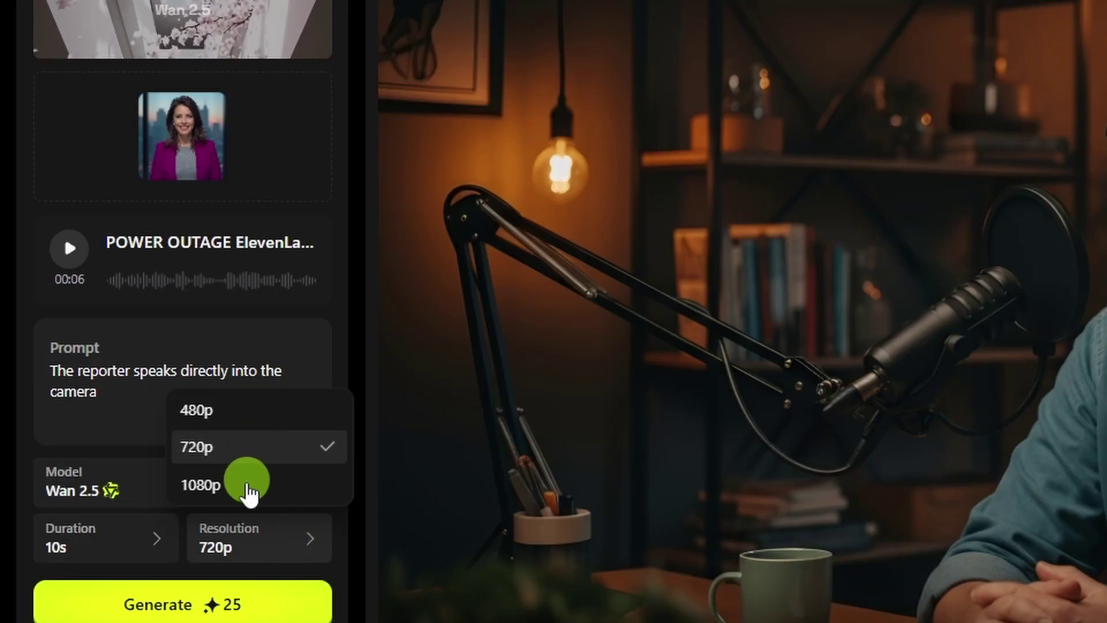
pyautogui.click(234, 450)
pyautogui.click(261, 543)
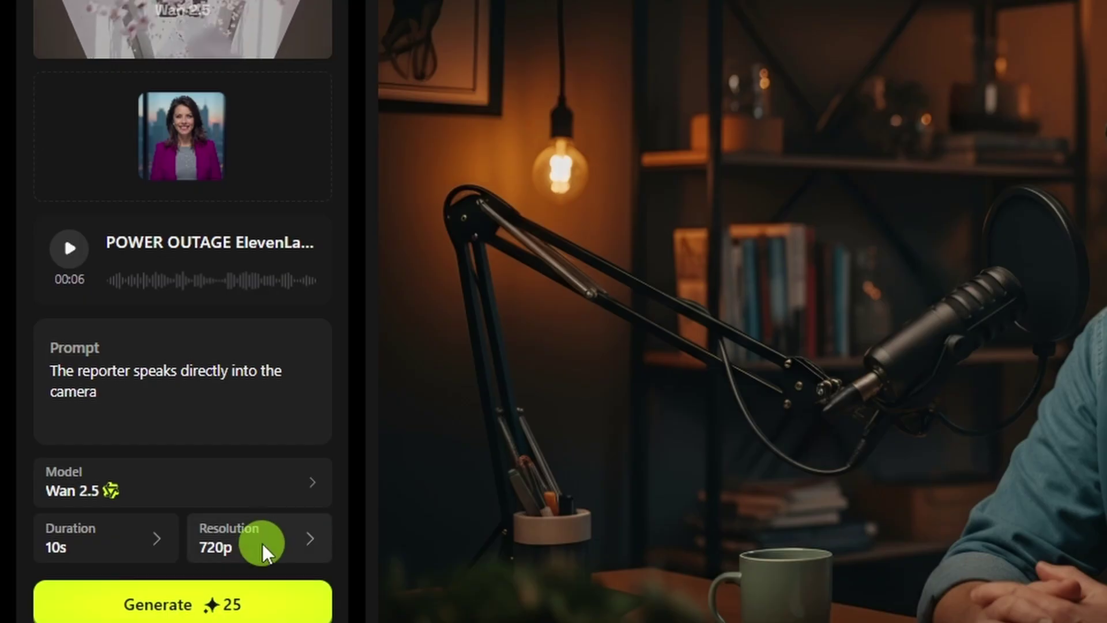
pyautogui.click(229, 487)
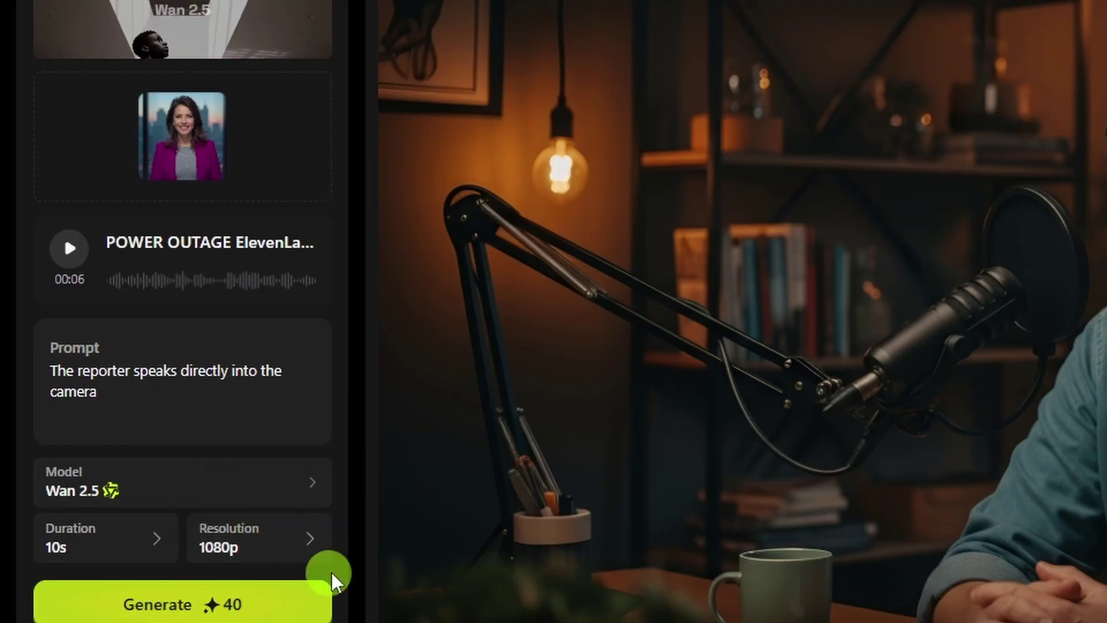
# Generate a 480p Wan 2.5 reporter clip, then a 1080p one at 40 credits
pyautogui.click(282, 538)
pyautogui.click(217, 414)
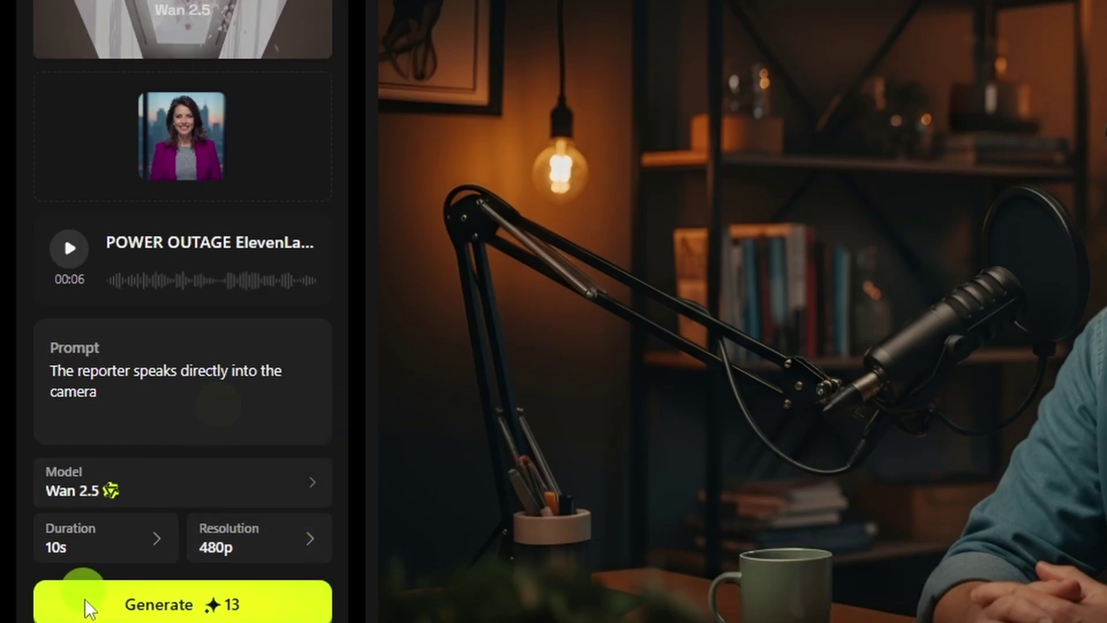
pyautogui.click(304, 612)
pyautogui.click(286, 551)
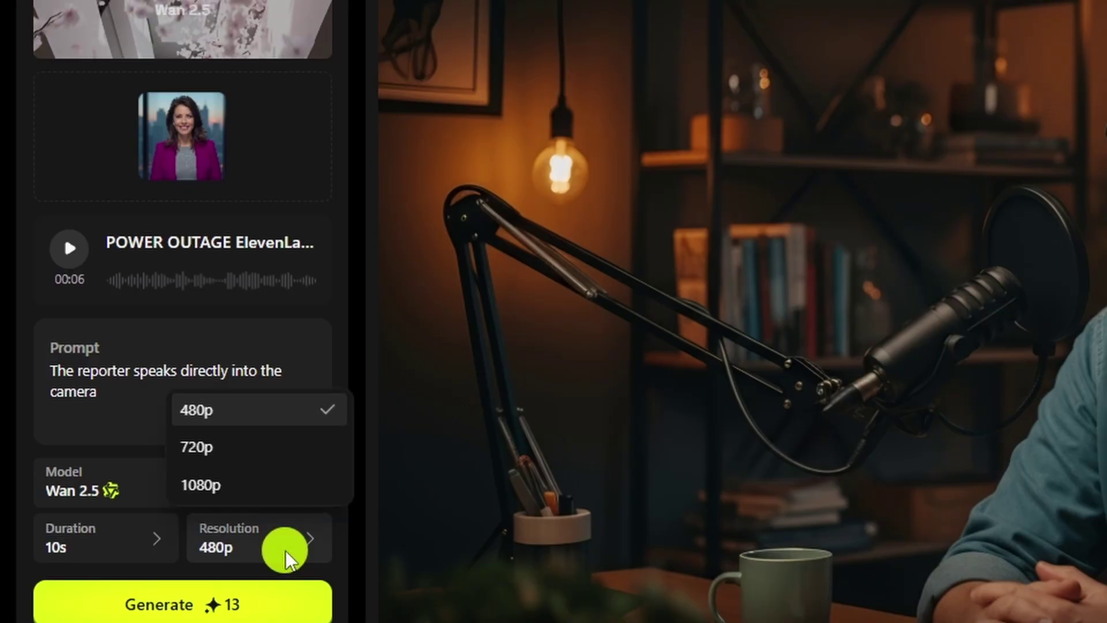
pyautogui.click(254, 486)
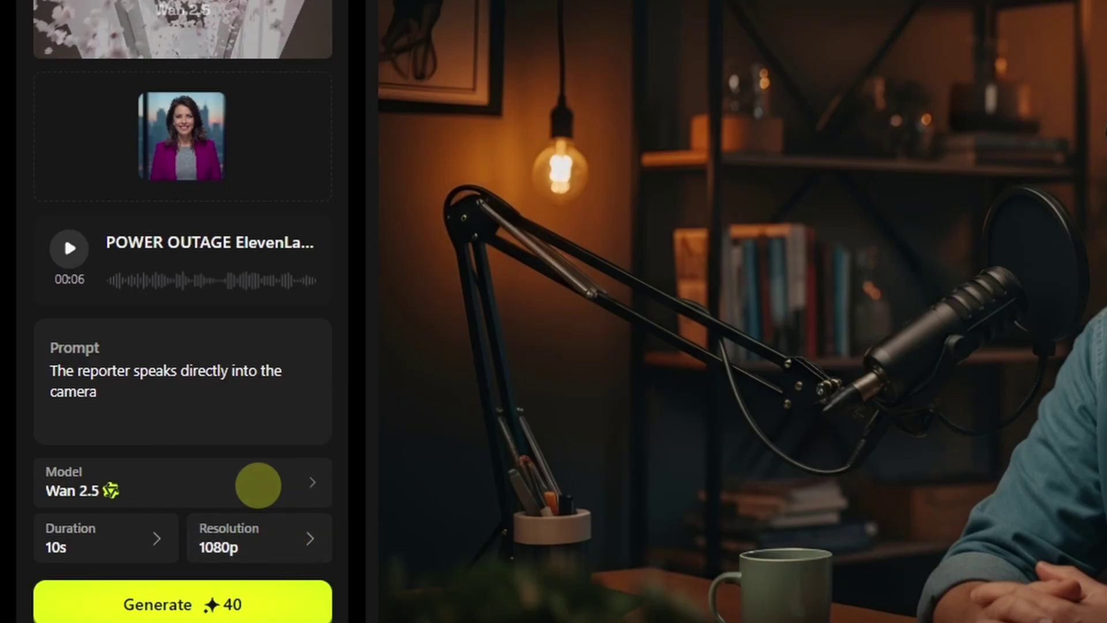
pyautogui.click(181, 605)
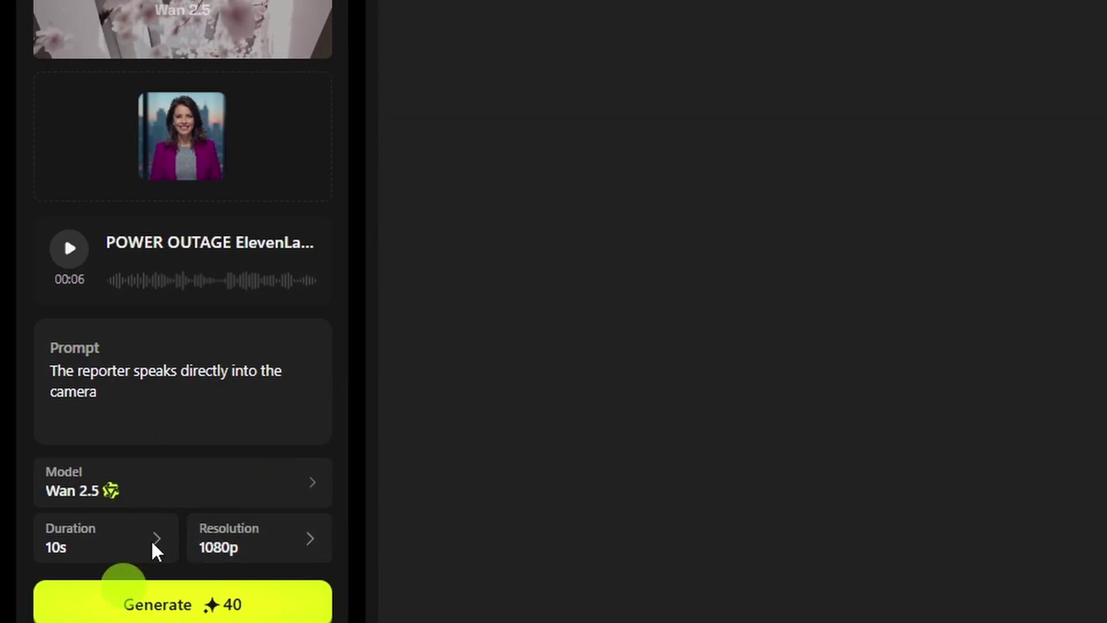
pyautogui.click(234, 479)
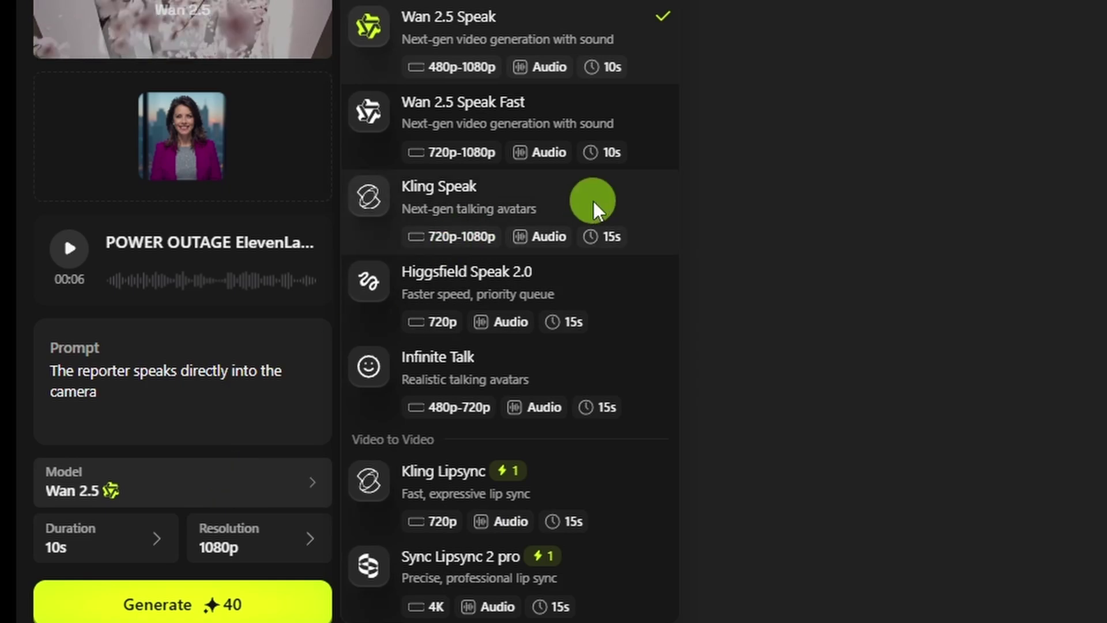
# Generate the reporter video with Kling Speak at Pro quality (1080p, 48fps)
pyautogui.click(614, 202)
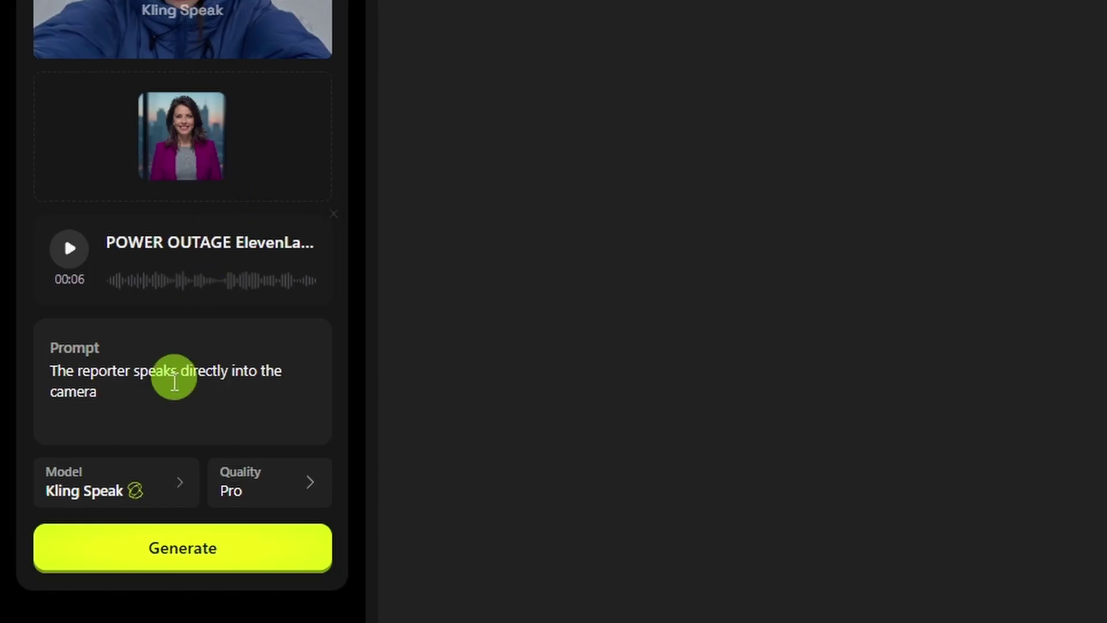
pyautogui.click(302, 484)
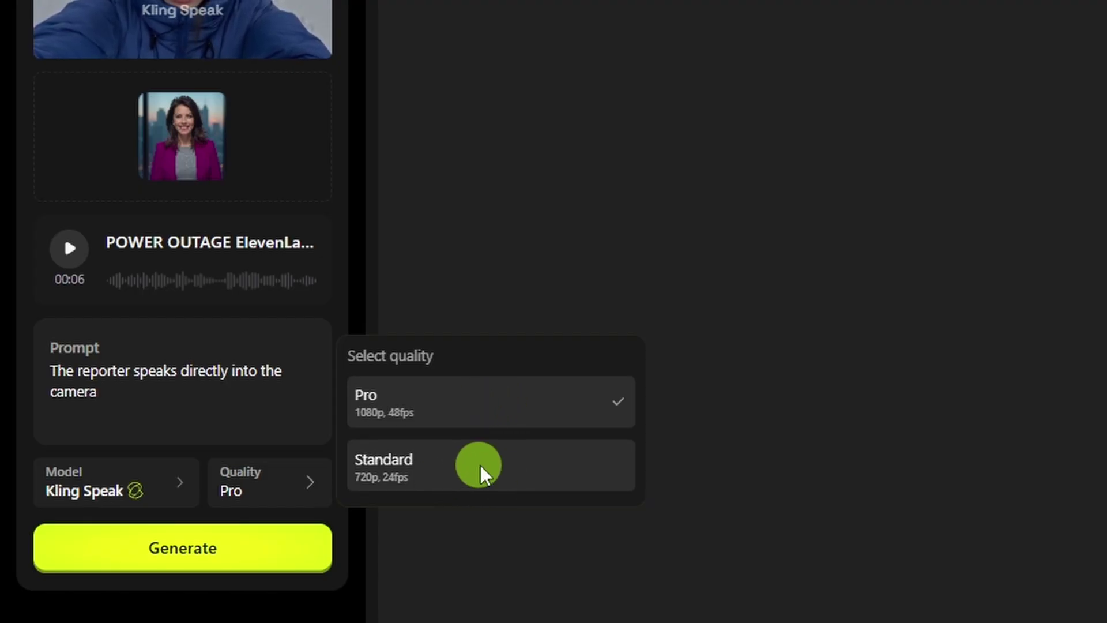
pyautogui.click(435, 396)
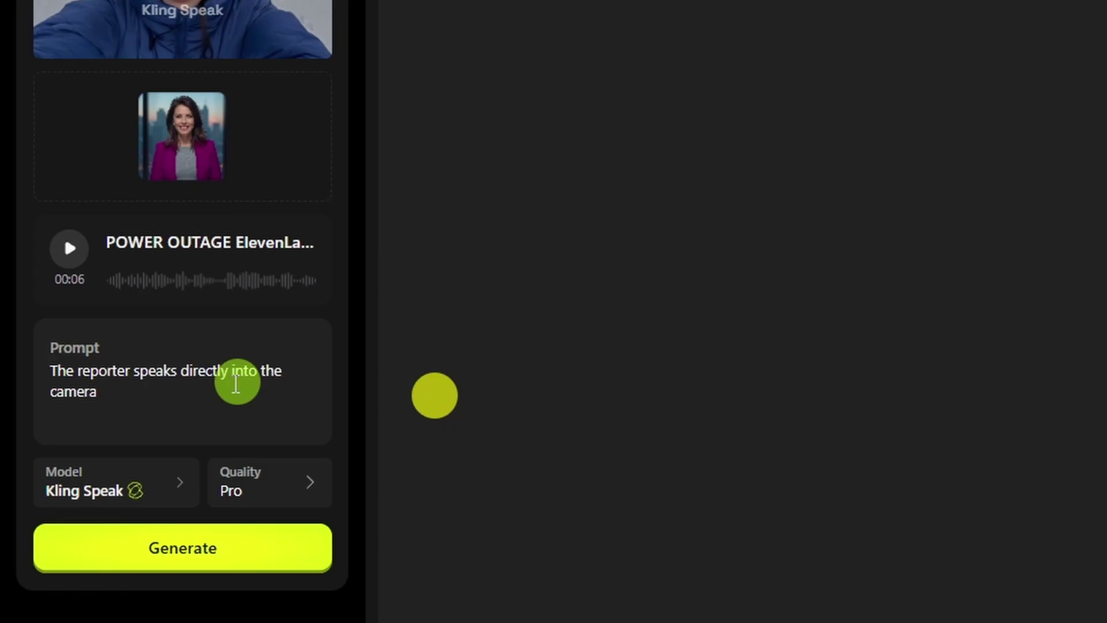
pyautogui.click(170, 544)
# Generate a Higgsfield Speak 2.0 reporter video at High quality
pyautogui.click(171, 479)
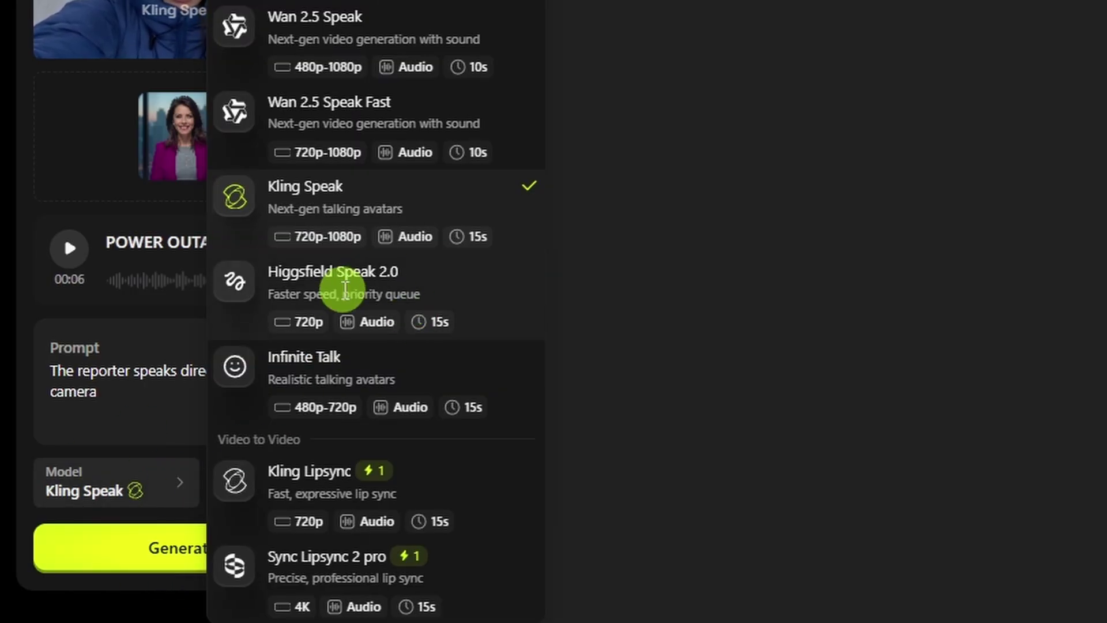
pyautogui.click(345, 288)
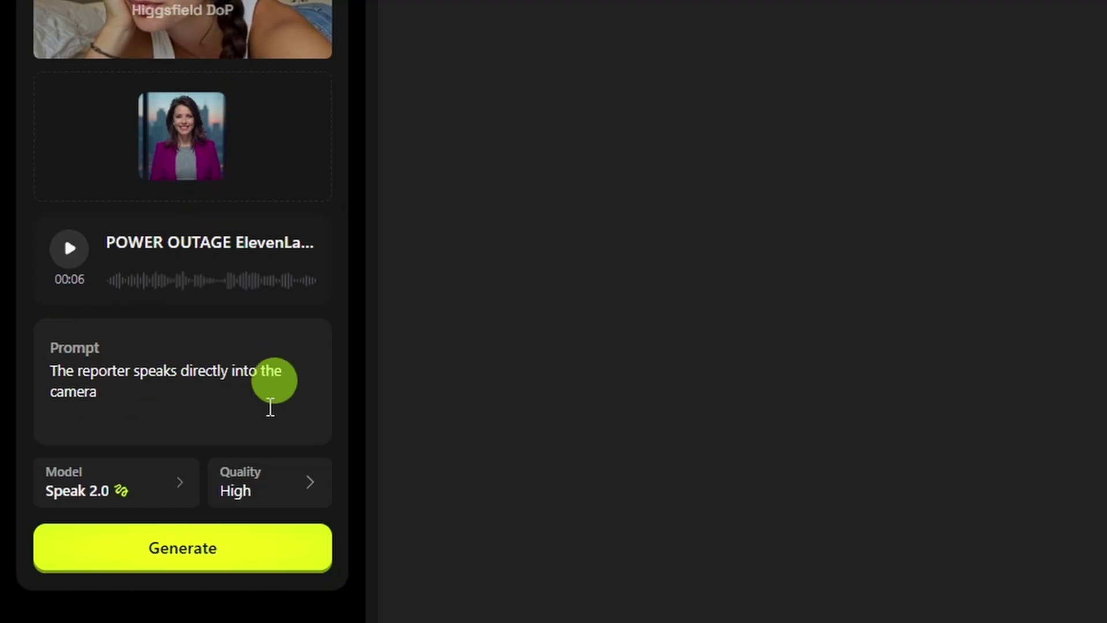
pyautogui.click(293, 488)
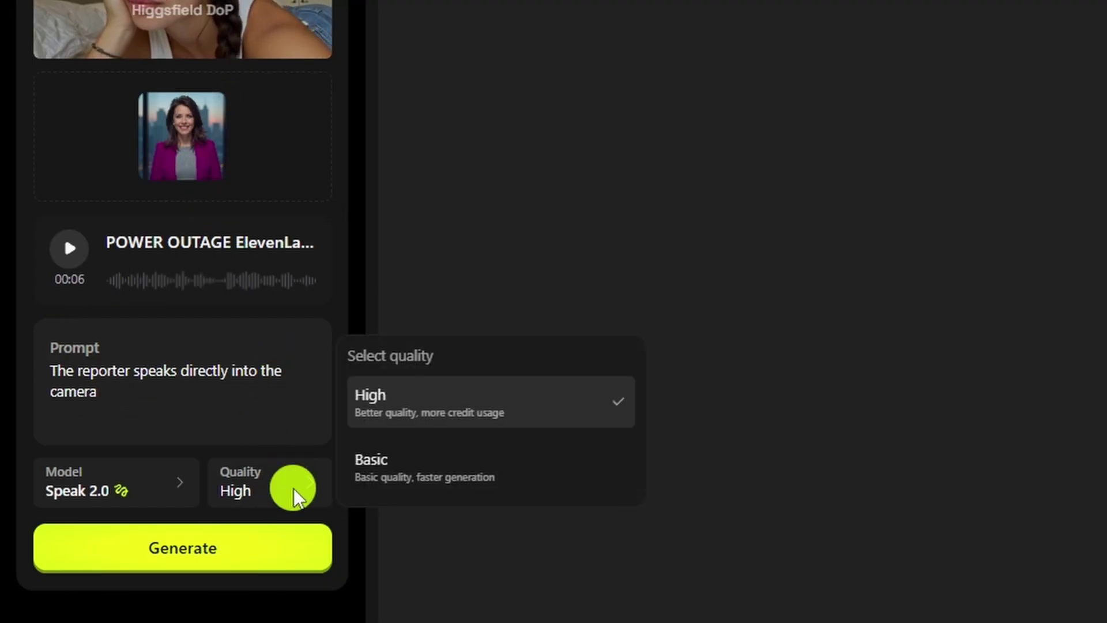
pyautogui.click(516, 403)
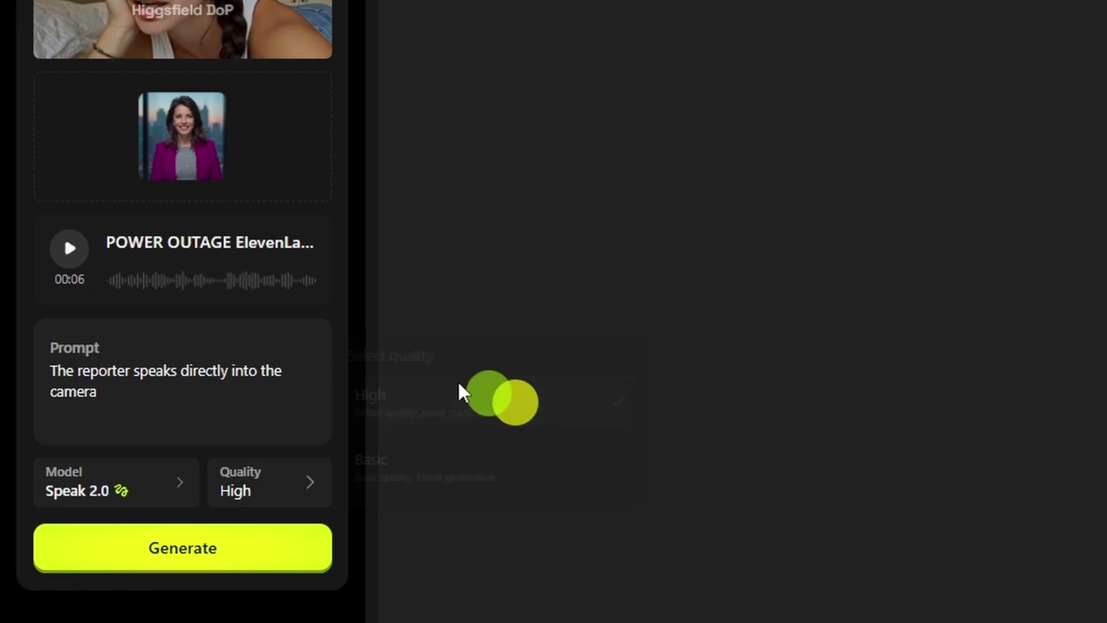
pyautogui.click(171, 563)
# Generate an Infinite Talk reporter video at High quality
pyautogui.click(175, 482)
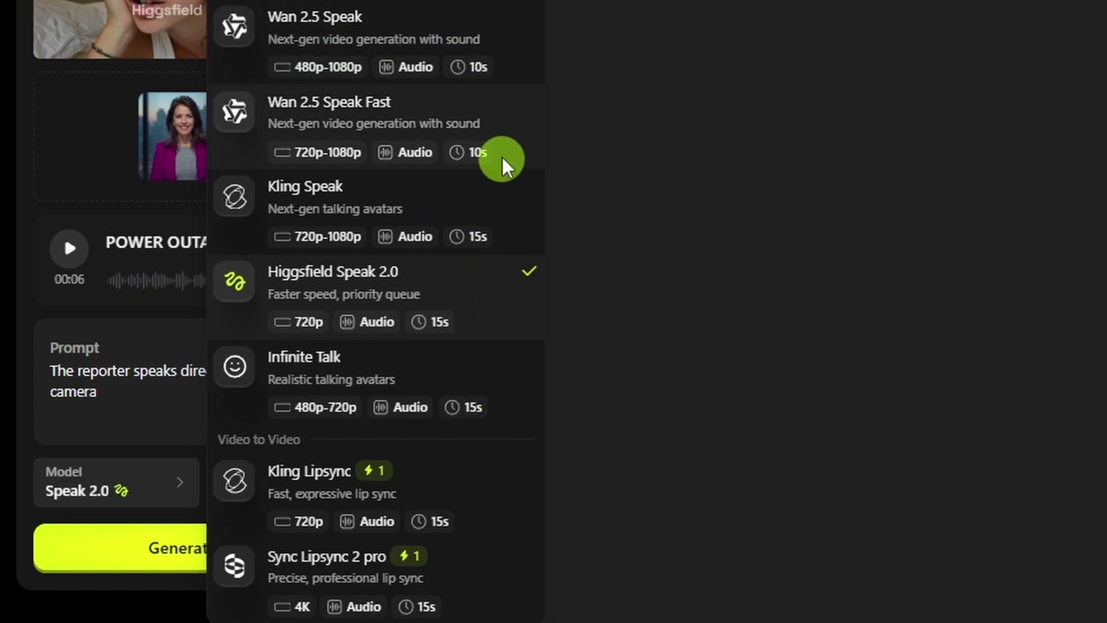
pyautogui.click(322, 369)
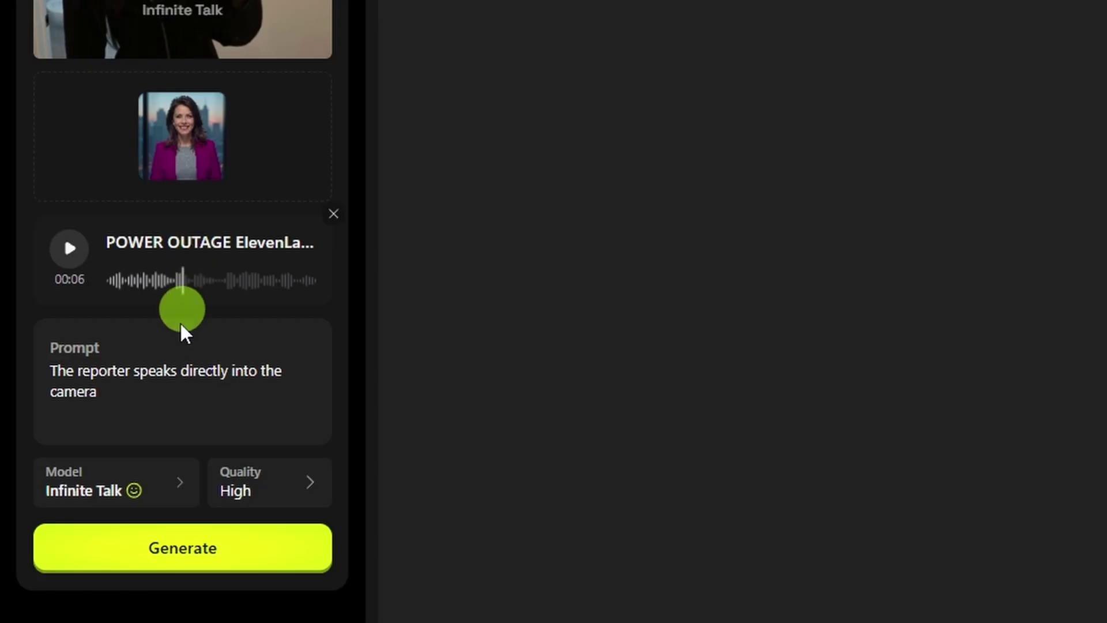
pyautogui.click(286, 487)
pyautogui.click(444, 391)
pyautogui.click(159, 566)
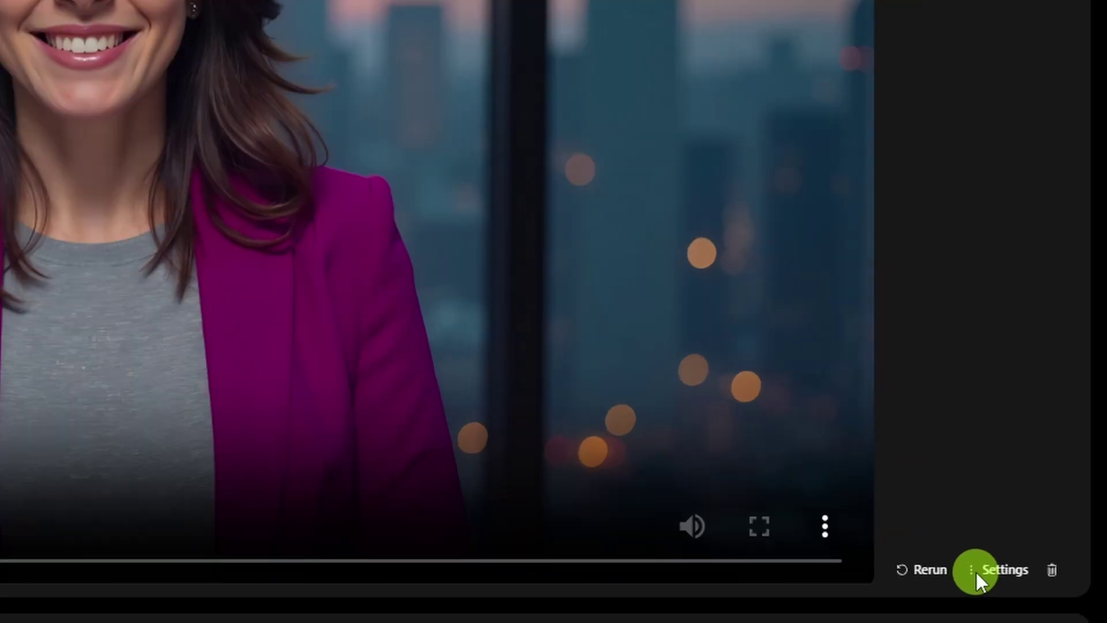
# Review the Wan 2.5 Speak result's settings (Wan 2.5 Fast, 10s, 1080p) and copy its full generated prompt
pyautogui.click(977, 574)
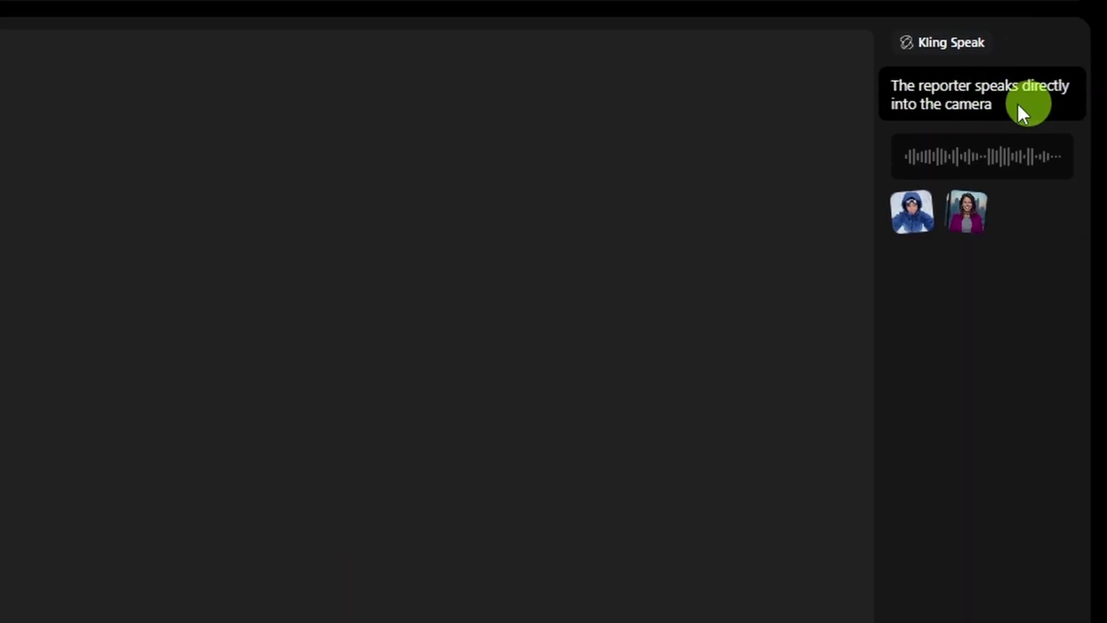
pyautogui.scroll(-8, 999, 311)
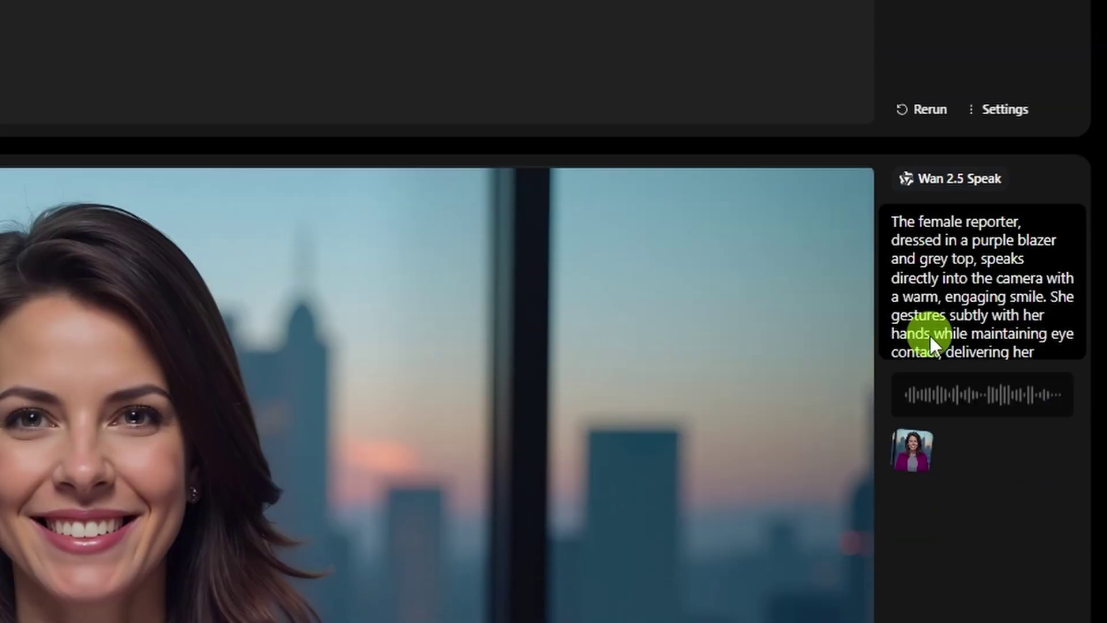
pyautogui.scroll(-6, 992, 285)
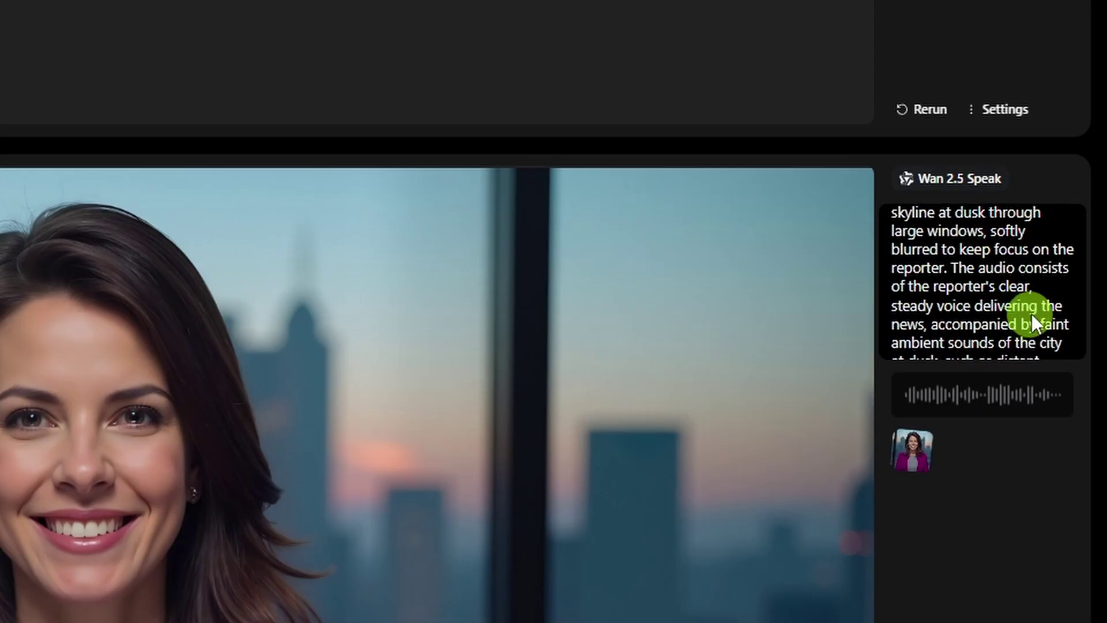
pyautogui.click(1025, 318)
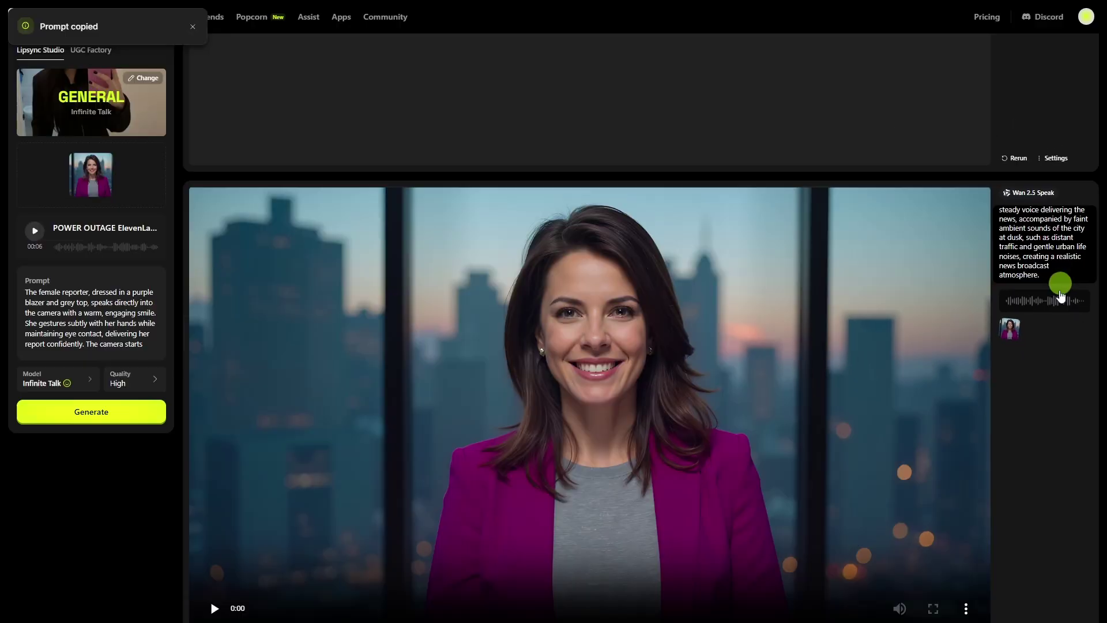
pyautogui.scroll(-1, 1025, 318)
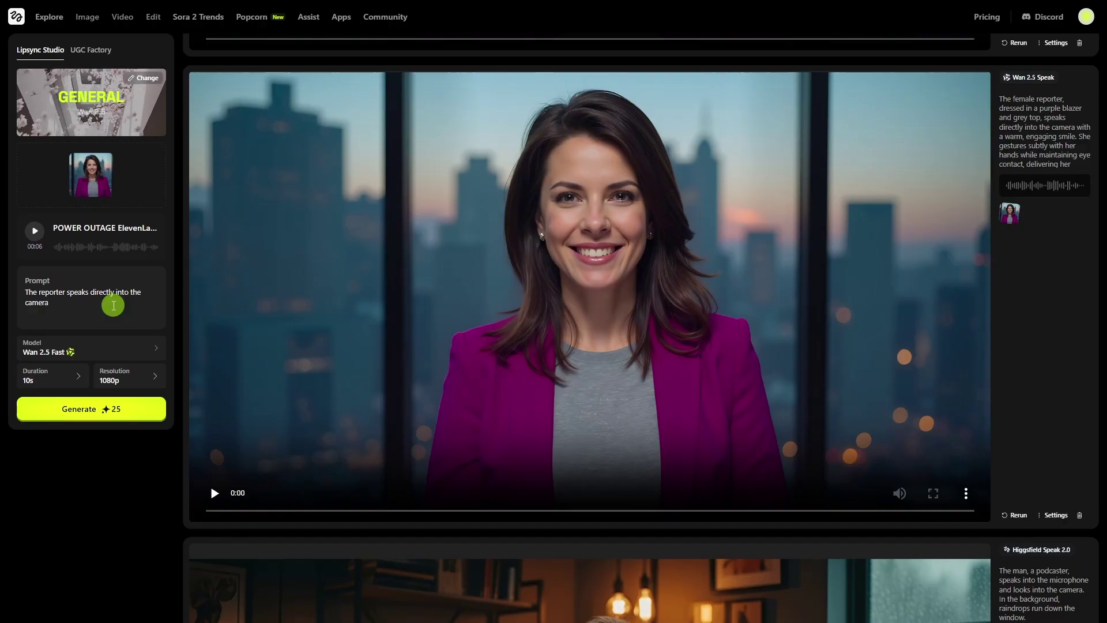
pyautogui.click(90, 108)
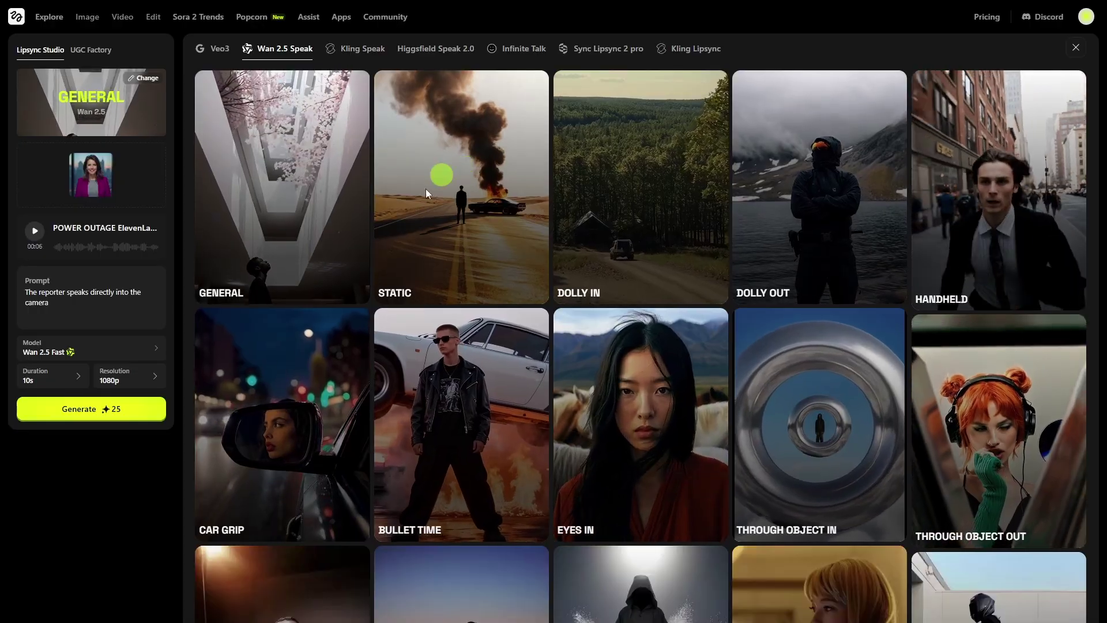
pyautogui.press('Escape')
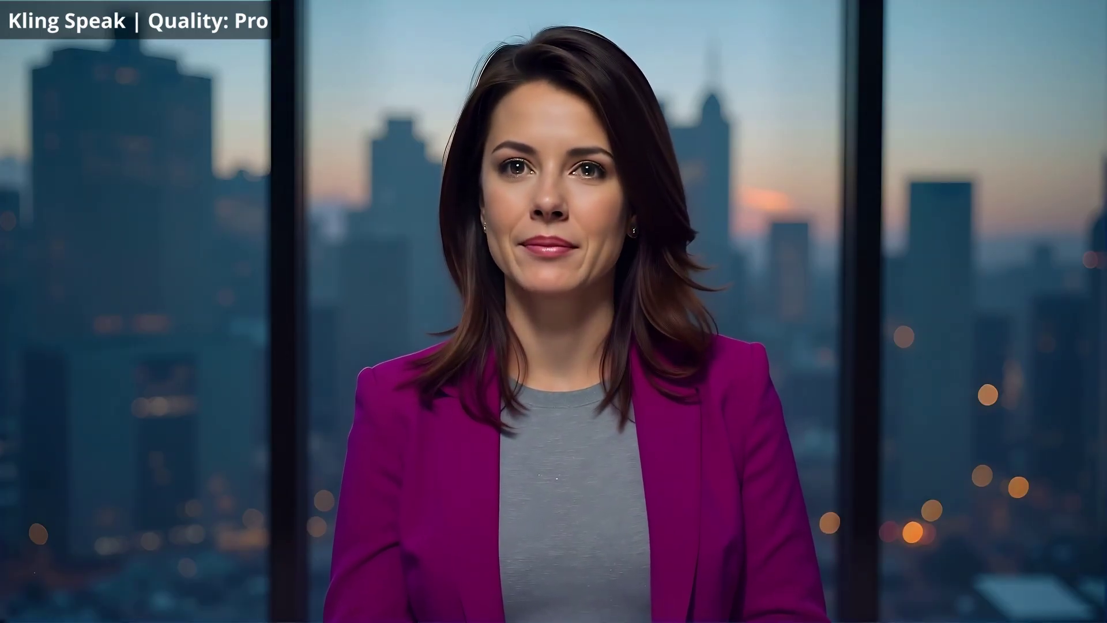
# Play the generated reporter video to watch each speak model's clip
pyautogui.click(215, 529)
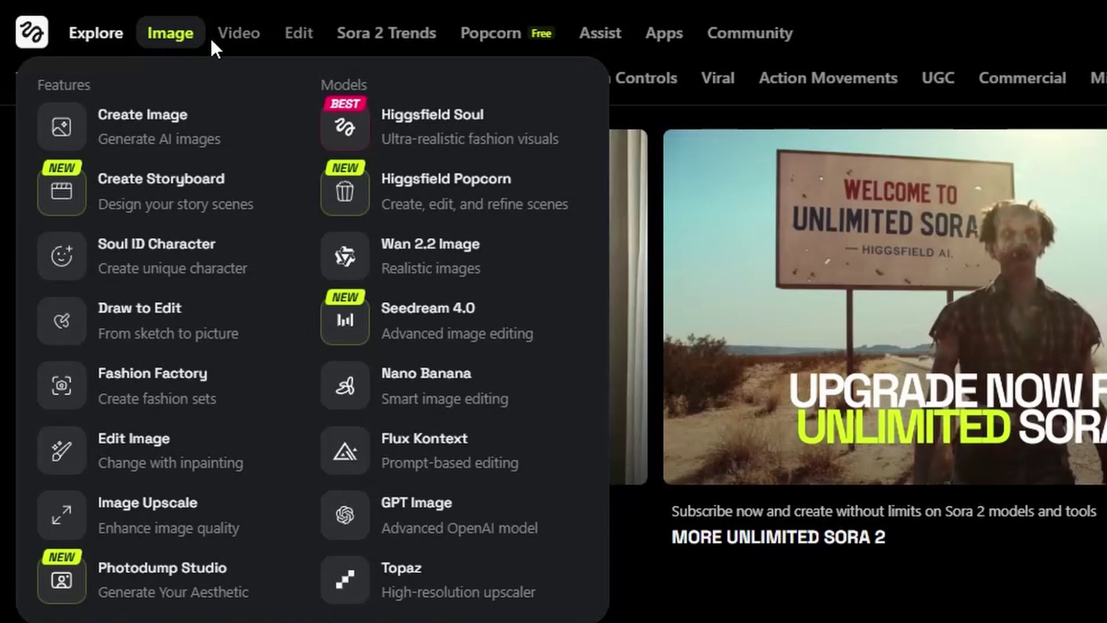
# Reveal the Image, Video and Edit menus in the top navigation bar, ending on Edit
pyautogui.moveTo(233, 36)
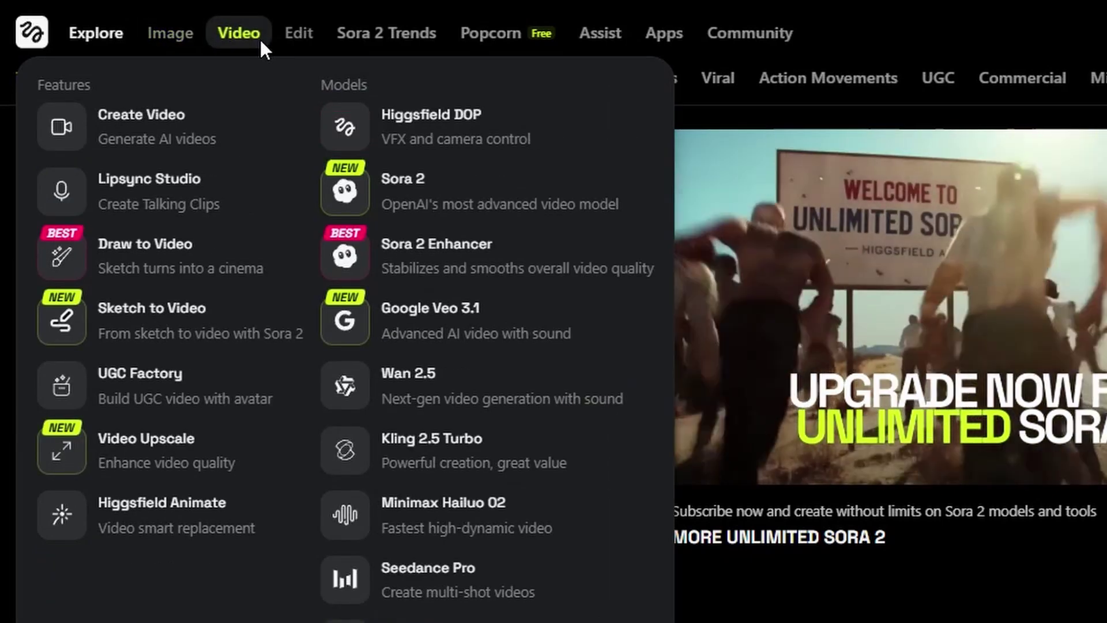
pyautogui.moveTo(316, 43)
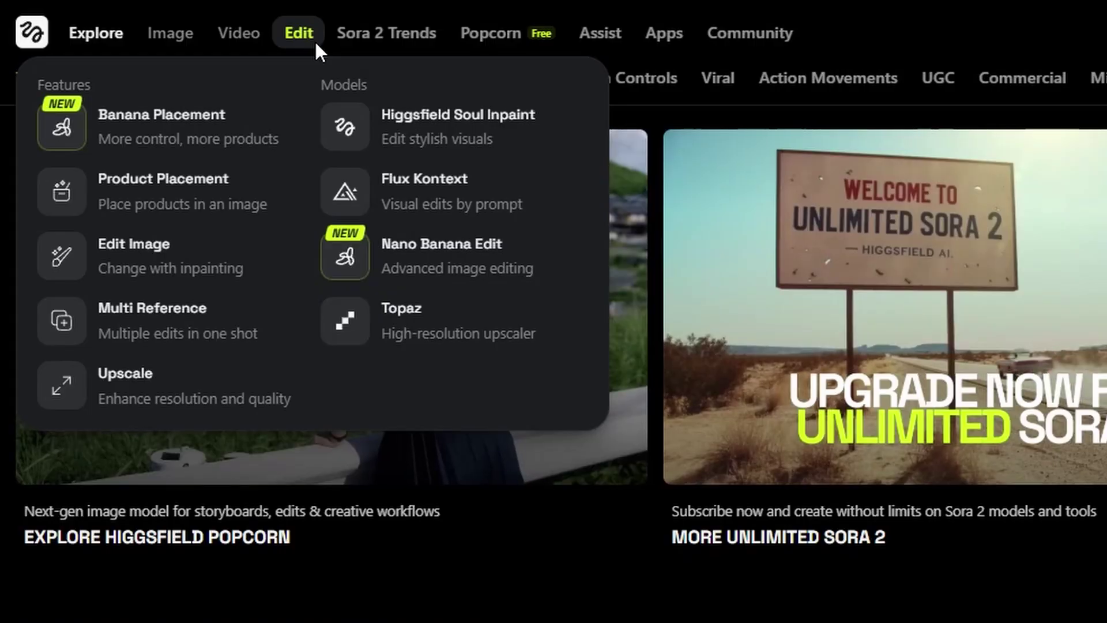